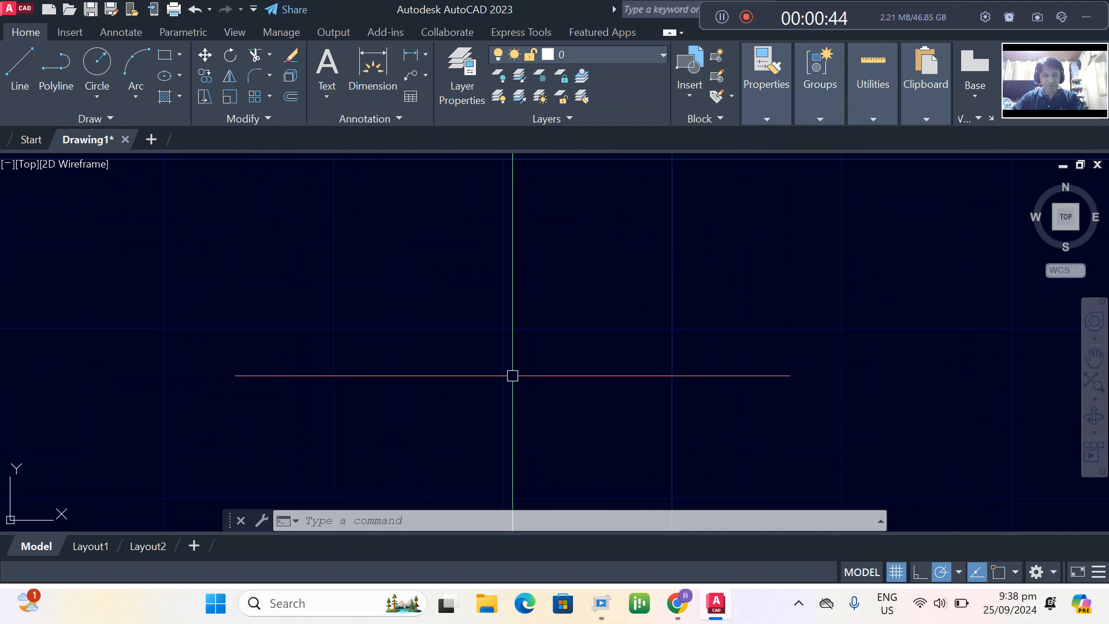
Draw a single horizontal line about 17.2 units long and select it to show its endpoint and midpoint grips
{"action": "type", "text": "l"}
{"action": "key", "text": "Return"}
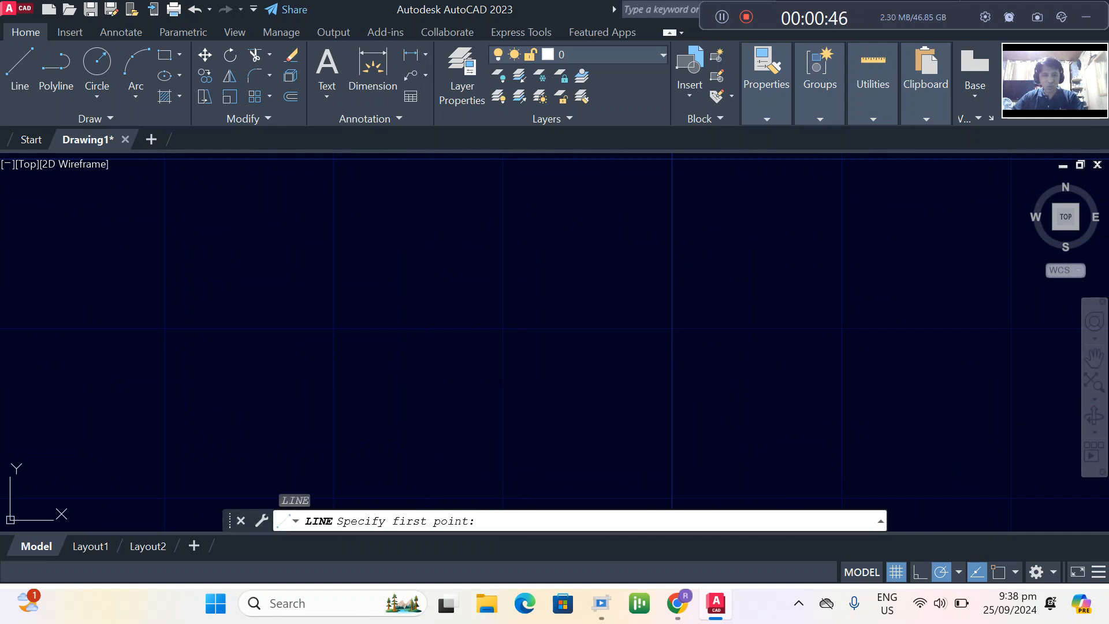
{"action": "left_click", "coordinate": [424, 343]}
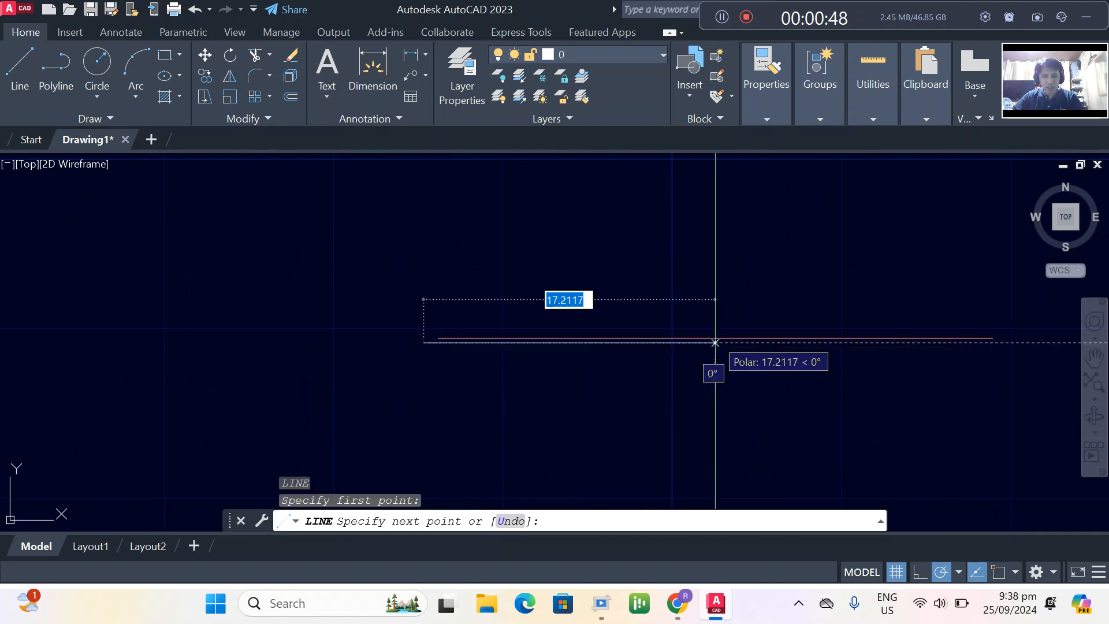
{"action": "left_click", "coordinate": [715, 342]}
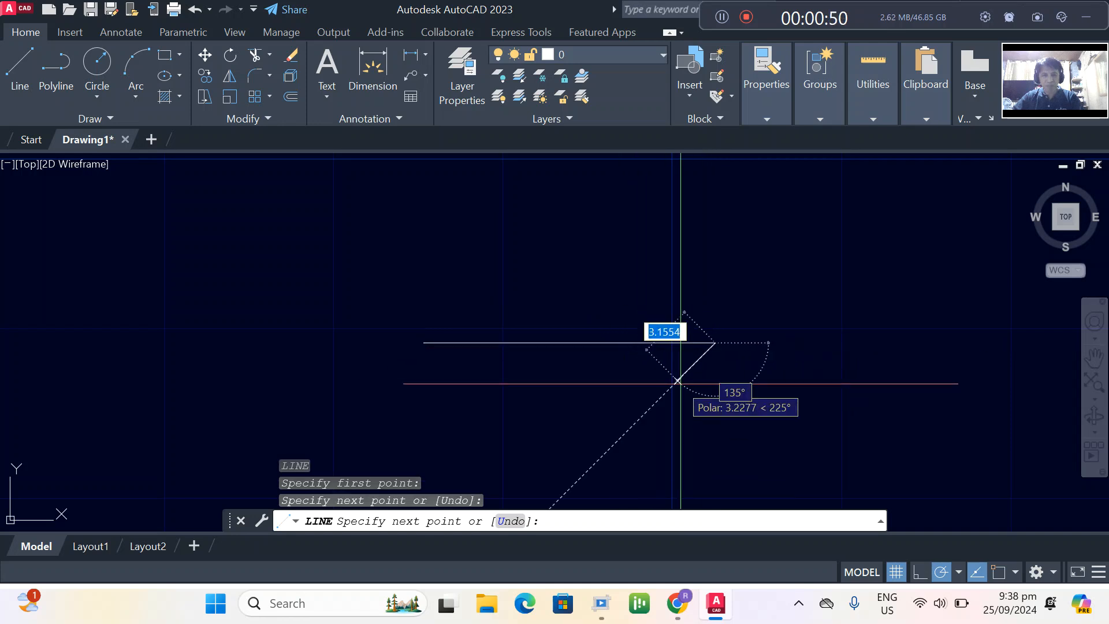
{"action": "key", "text": "Return"}
{"action": "scroll", "coordinate": [578, 360], "scroll_direction": "up", "scroll_amount": 2}
{"action": "left_click", "coordinate": [603, 333]}
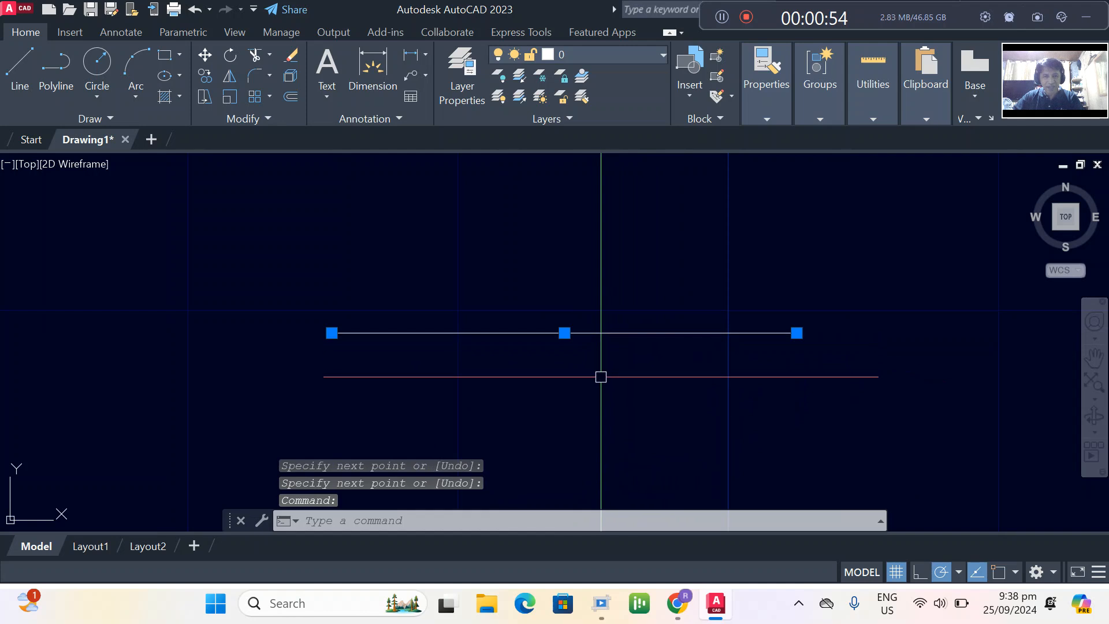
{"action": "scroll", "coordinate": [599, 376], "scroll_direction": "up", "scroll_amount": 2}
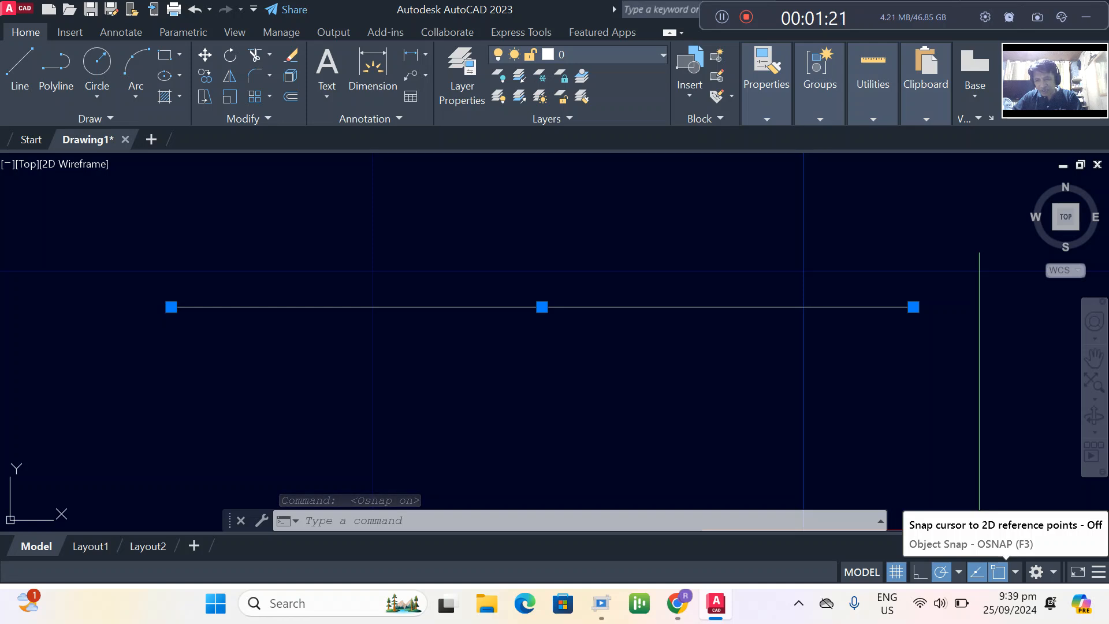
Limit the running object snaps to Endpoint and Midpoint only
{"action": "left_click", "coordinate": [1014, 572]}
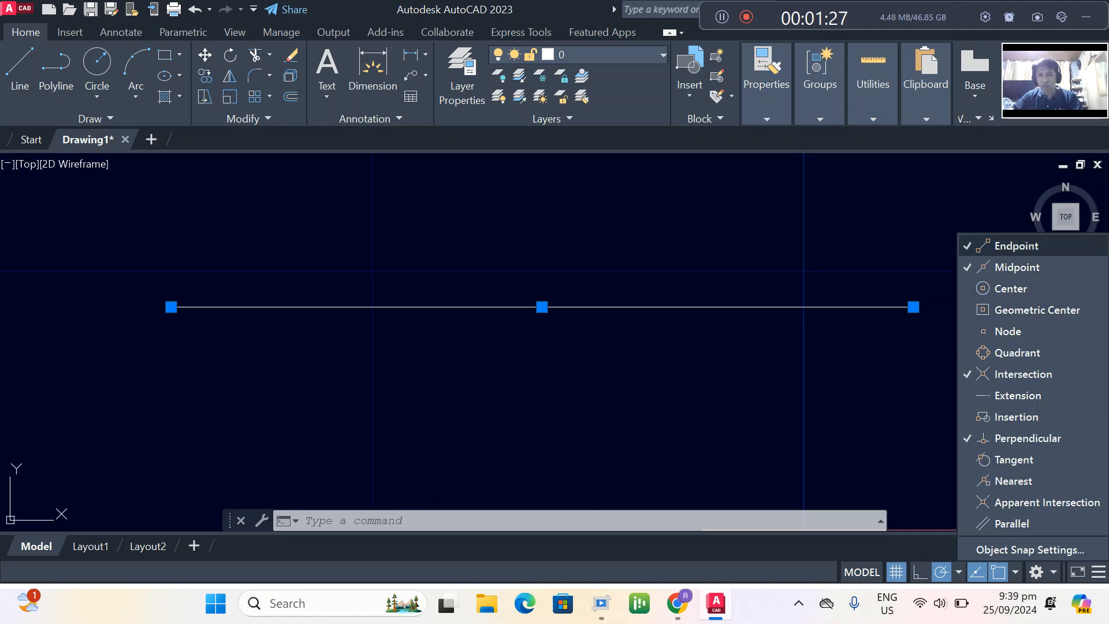
{"action": "left_click", "coordinate": [1016, 266]}
{"action": "left_click", "coordinate": [1022, 373]}
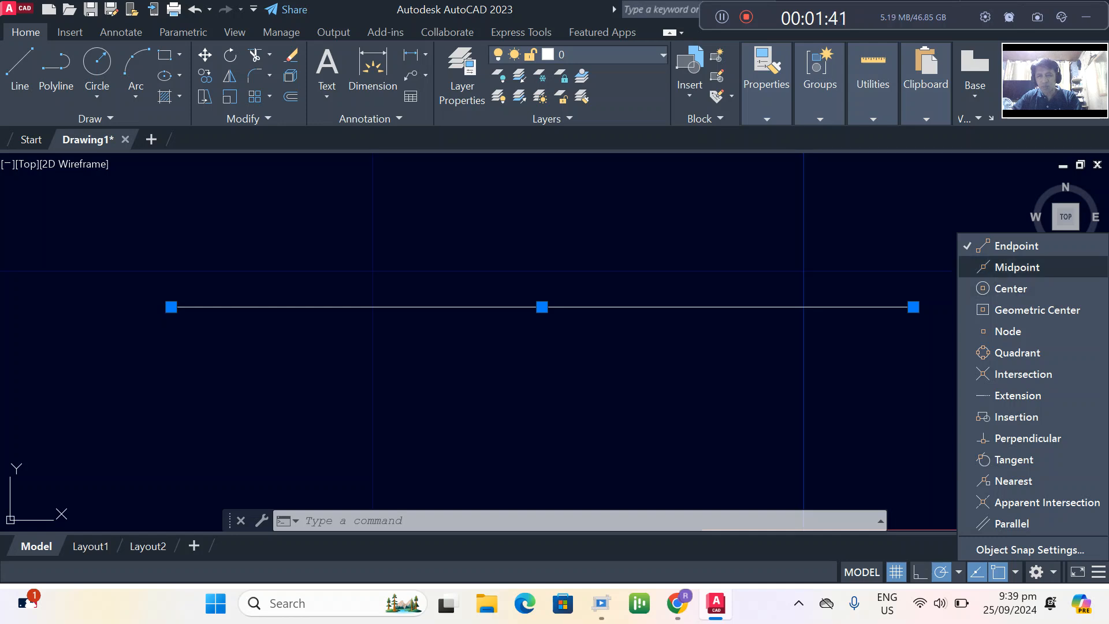
{"action": "left_click", "coordinate": [982, 266]}
Draw two lines about 30 units long from the base line's left endpoint over an apex to its right endpoint, forming a triangle
{"action": "scroll", "coordinate": [851, 347], "scroll_direction": "down", "scroll_amount": 2}
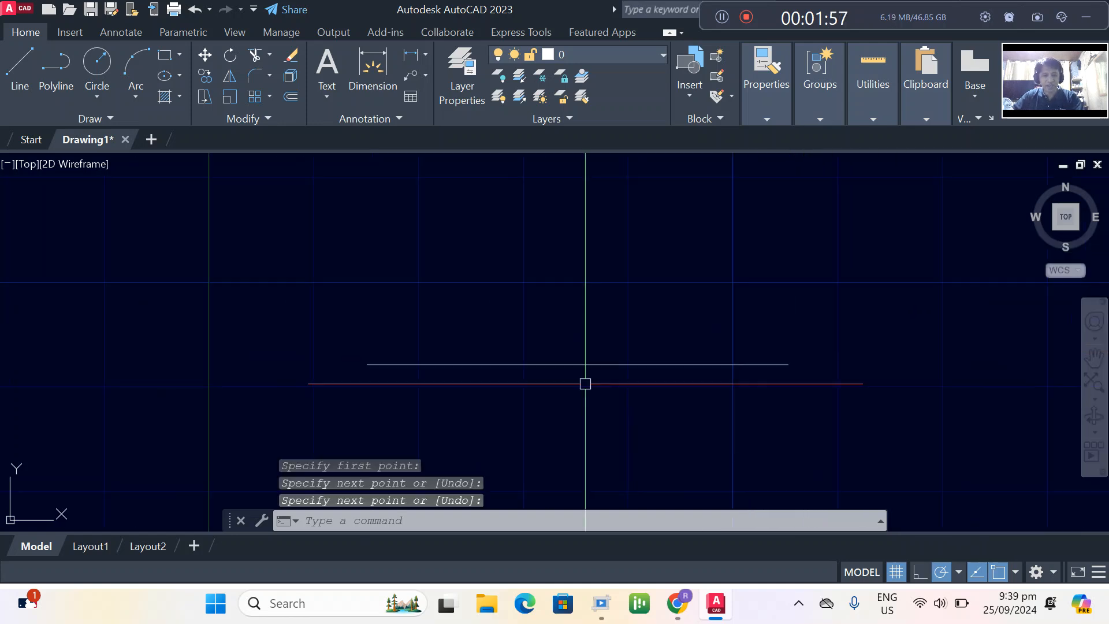
{"action": "type", "text": "l"}
{"action": "key", "text": "Return"}
{"action": "left_click", "coordinate": [367, 365]}
{"action": "scroll", "coordinate": [438, 370], "scroll_direction": "down", "scroll_amount": 2}
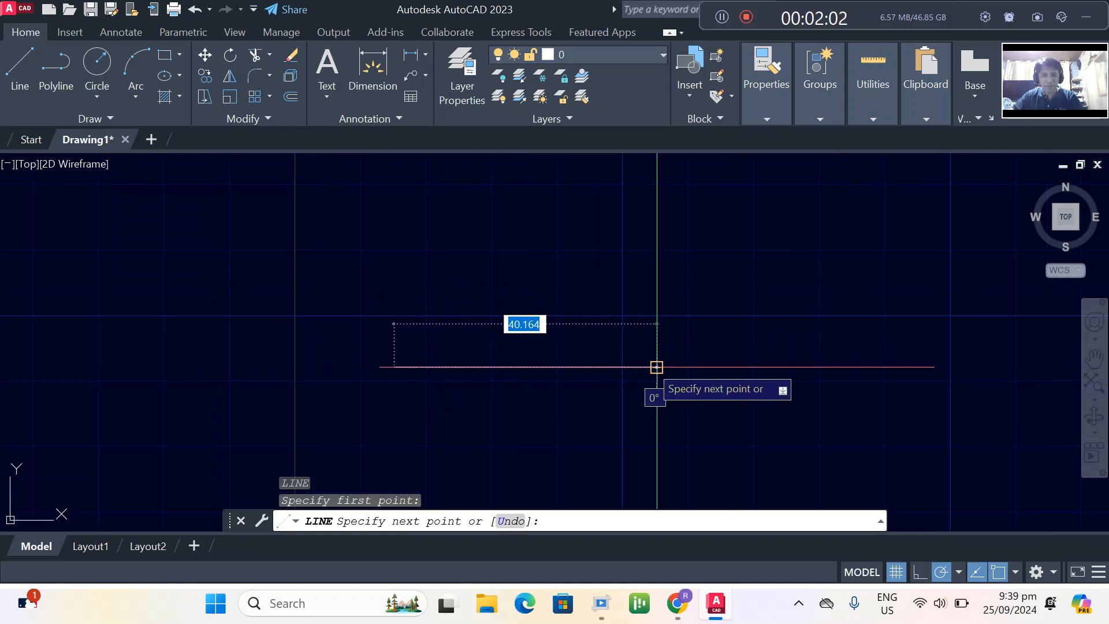
{"action": "left_click", "coordinate": [525, 221]}
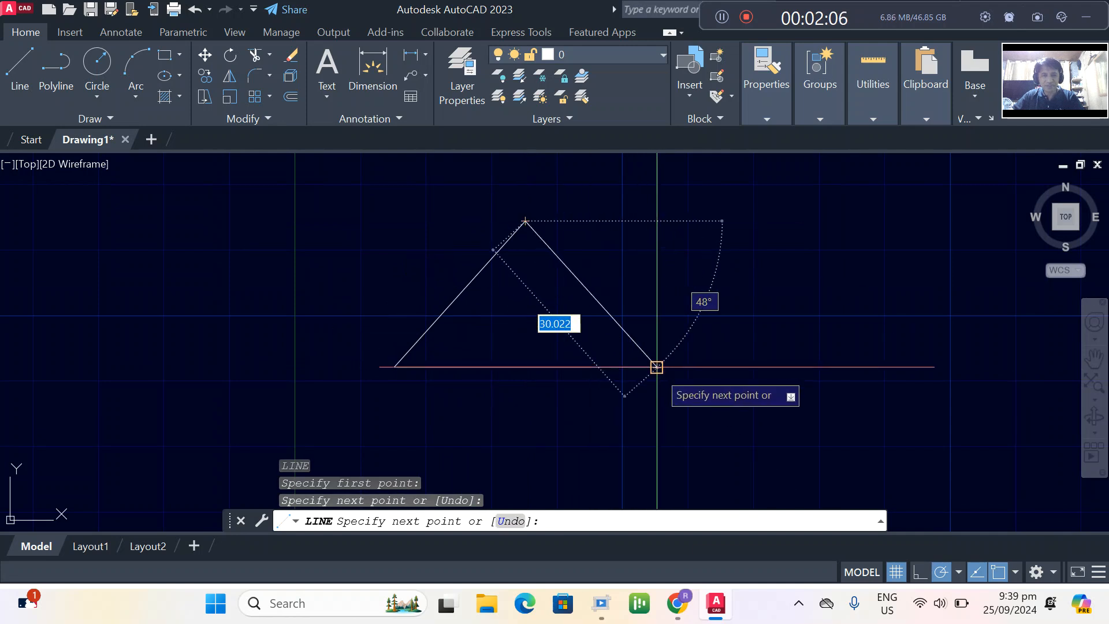
{"action": "left_click", "coordinate": [657, 366]}
{"action": "key", "text": "Return"}
{"action": "scroll", "coordinate": [566, 391], "scroll_direction": "down", "scroll_amount": 1}
{"action": "scroll", "coordinate": [548, 398], "scroll_direction": "up", "scroll_amount": 1}
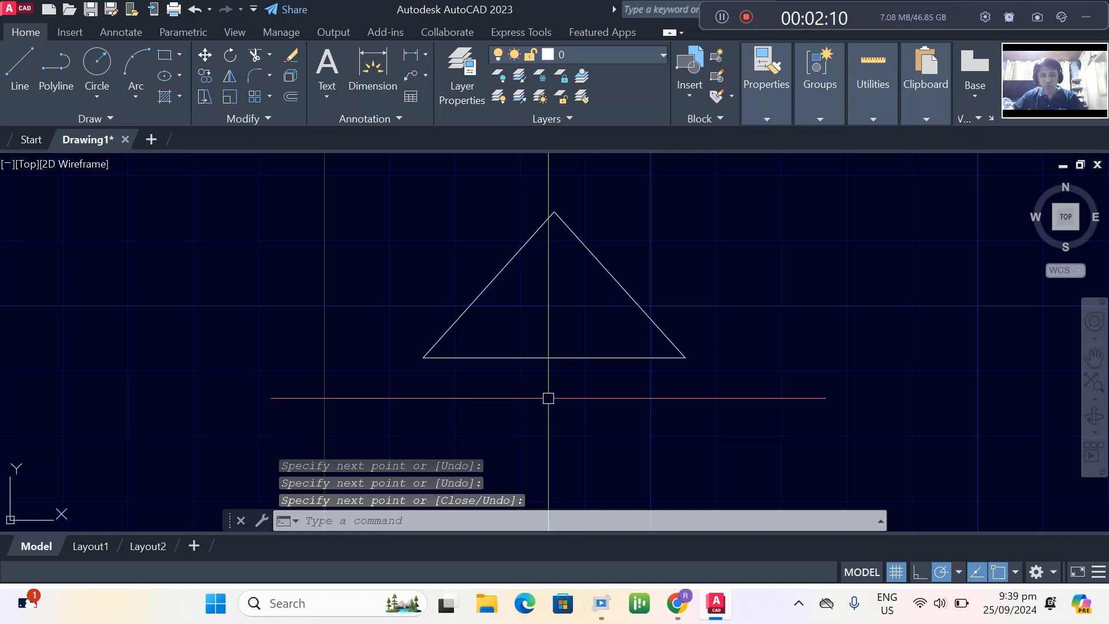
Draw a circle centred on the midpoint of the triangle's base
{"action": "scroll", "coordinate": [549, 378], "scroll_direction": "up", "scroll_amount": 2}
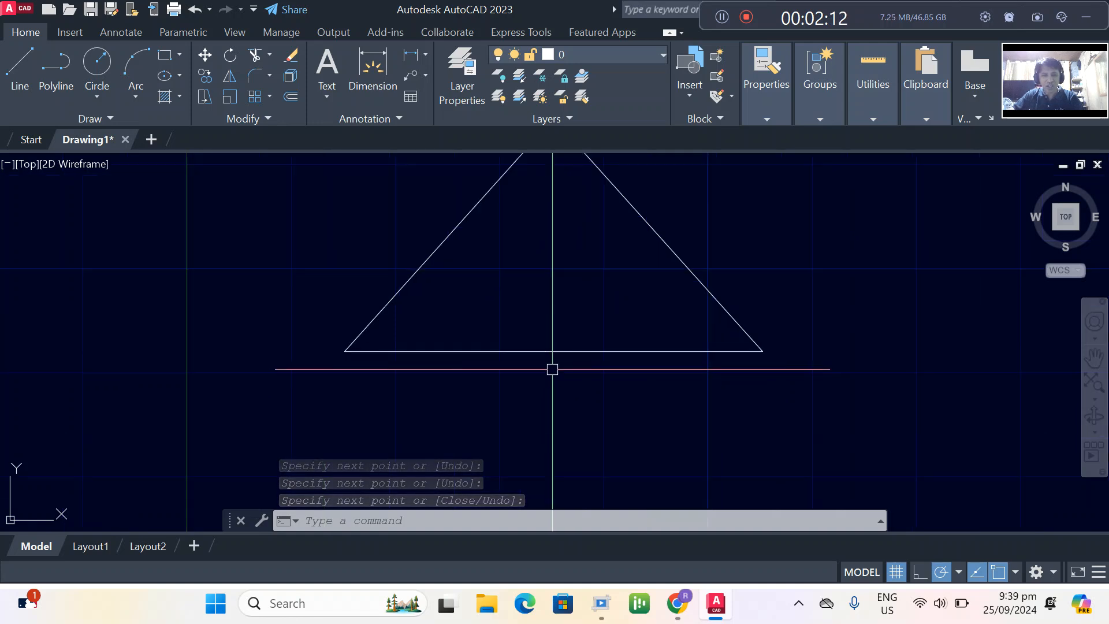
{"action": "left_click", "coordinate": [556, 351]}
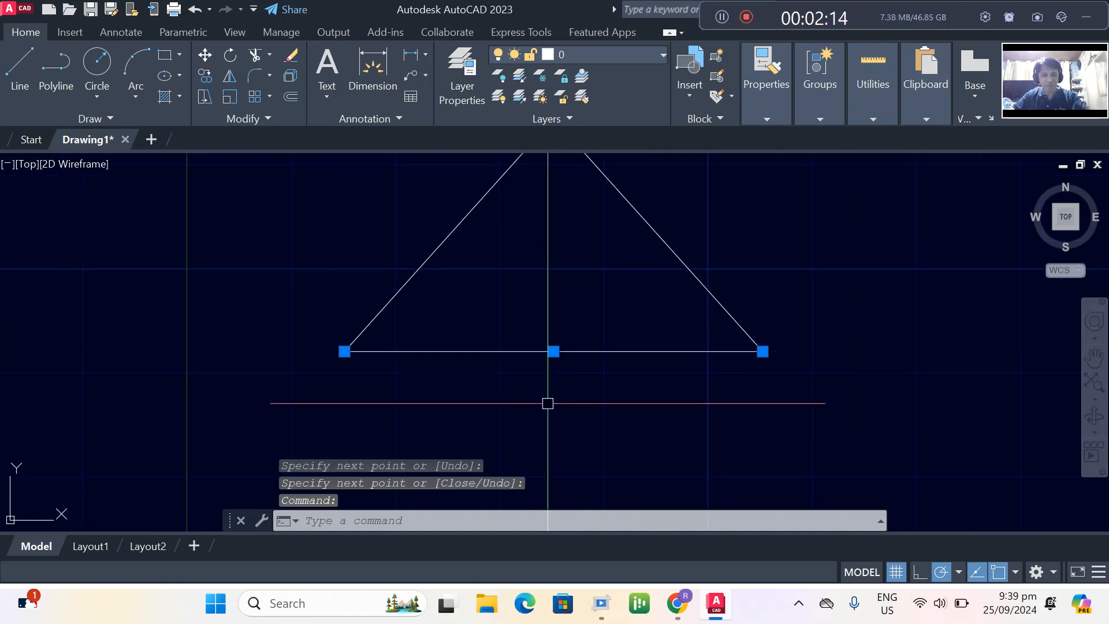
{"action": "key", "text": "Escape"}
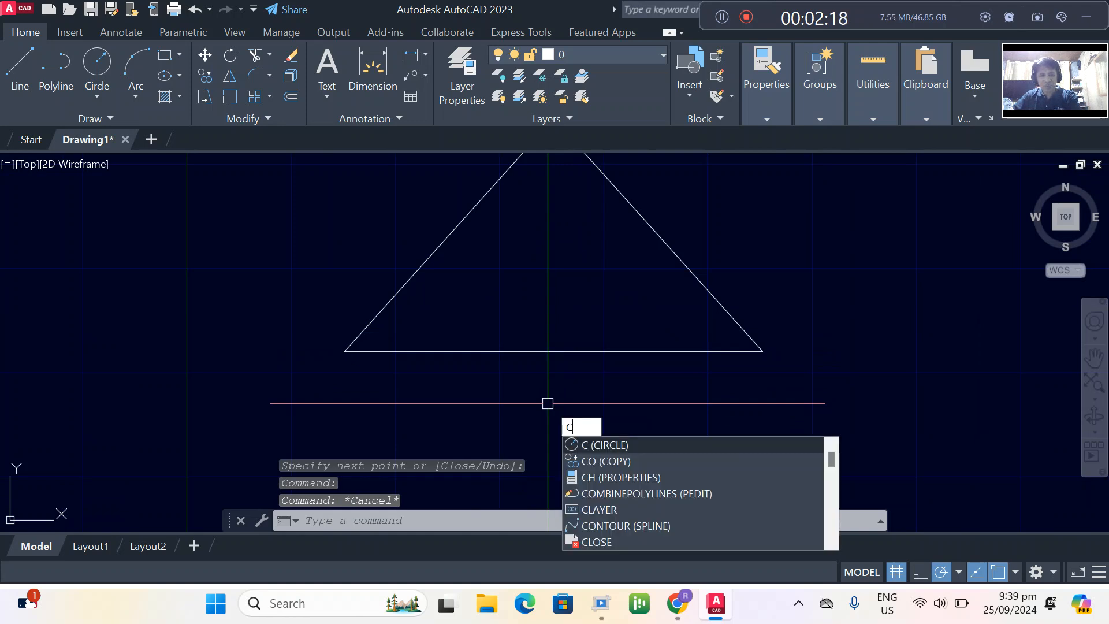
{"action": "type", "text": "c"}
{"action": "key", "text": "Return"}
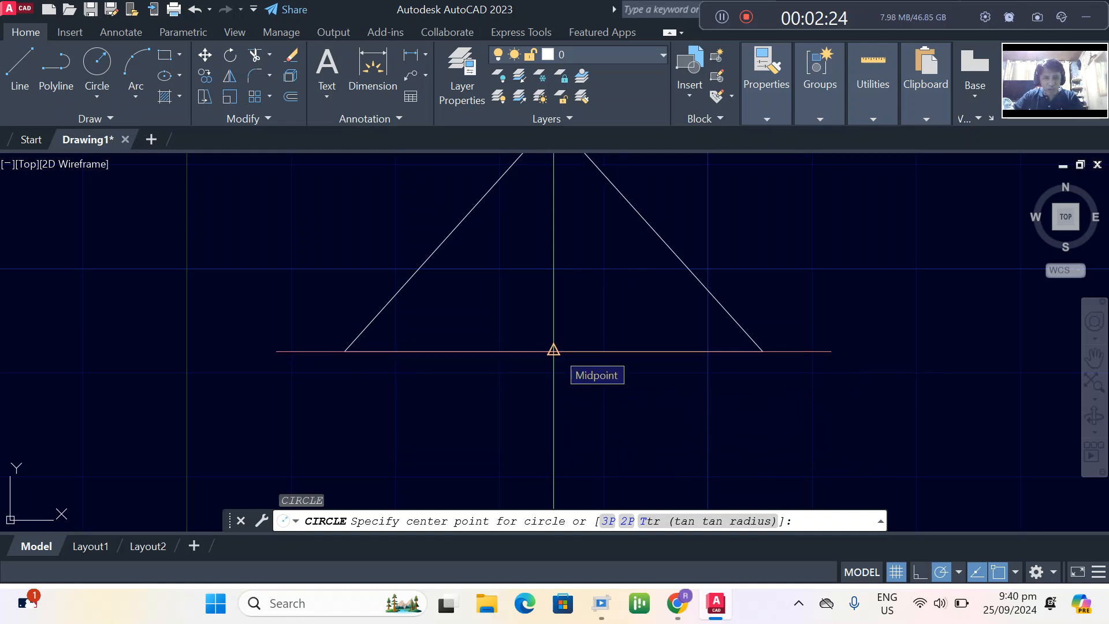
{"action": "left_click", "coordinate": [553, 351]}
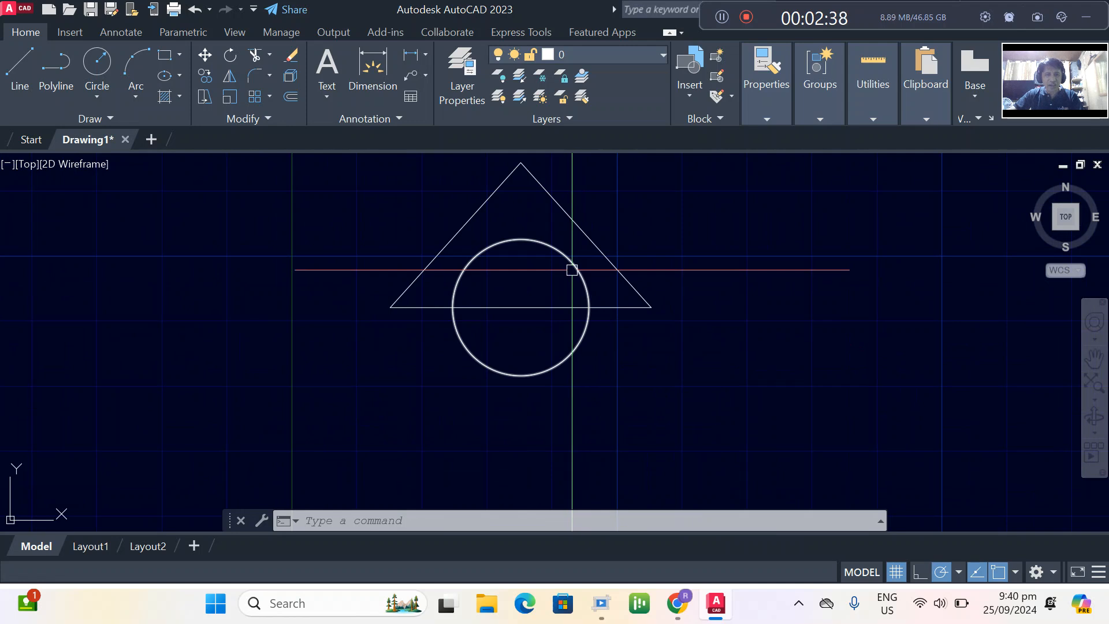
Turn on the Center and Quadrant object snaps in addition to Endpoint and Midpoint
{"action": "left_click", "coordinate": [572, 270]}
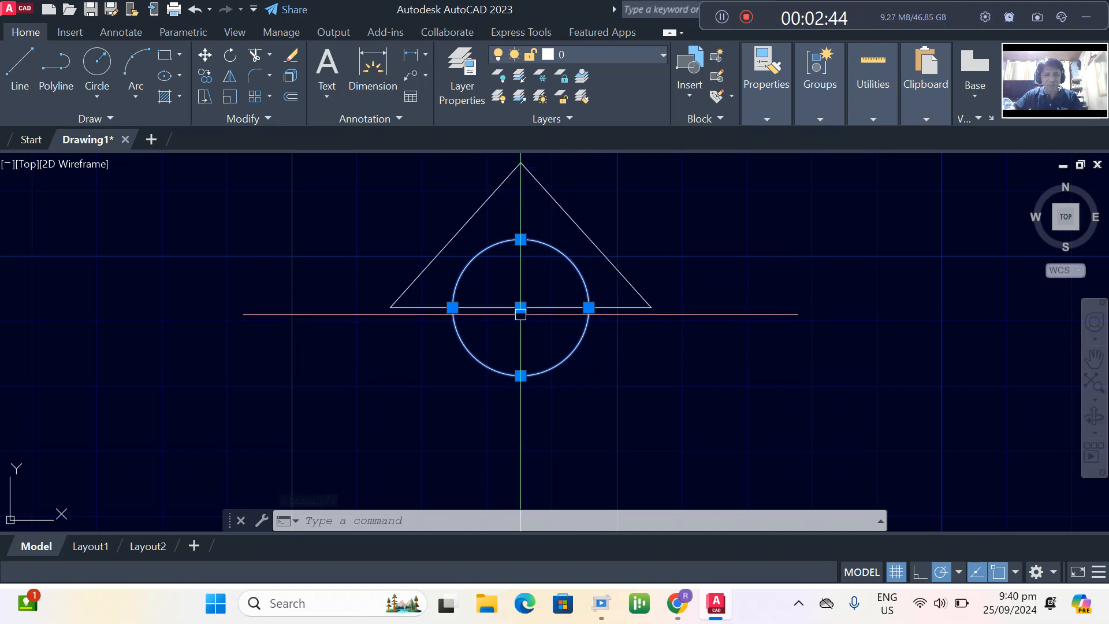
{"action": "scroll", "coordinate": [520, 314], "scroll_direction": "up", "scroll_amount": 2}
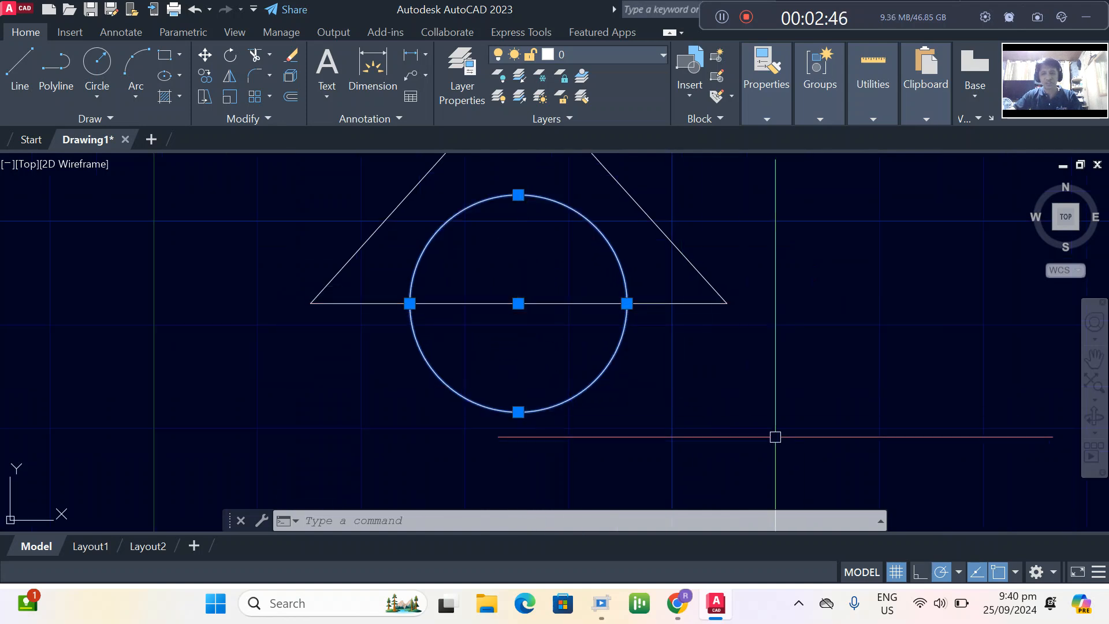
{"action": "key", "text": "Escape"}
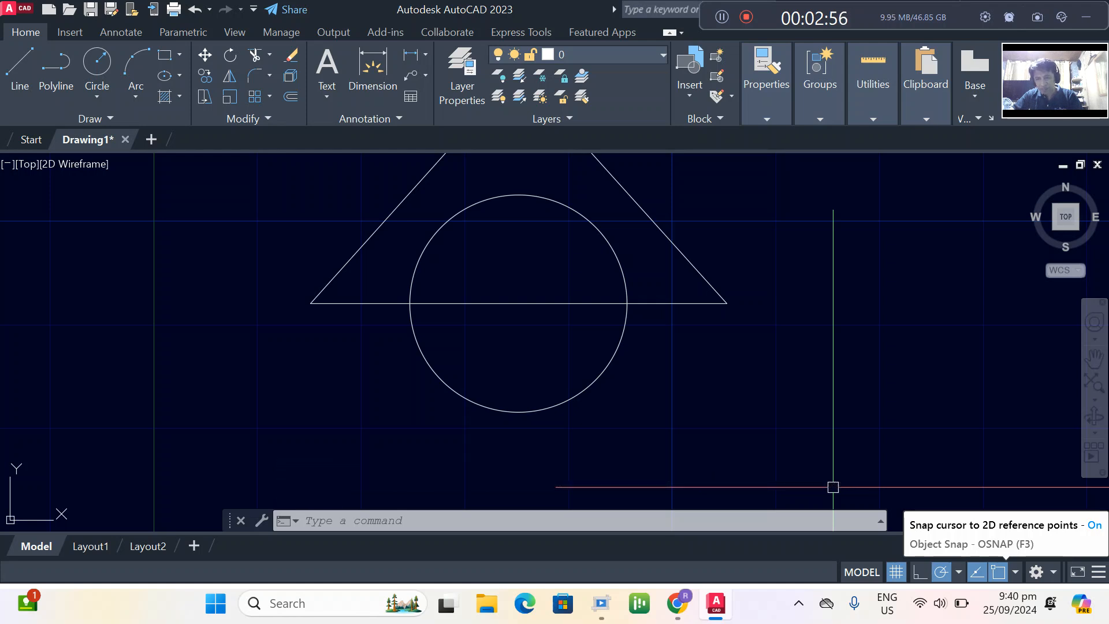
{"action": "left_click", "coordinate": [1015, 571]}
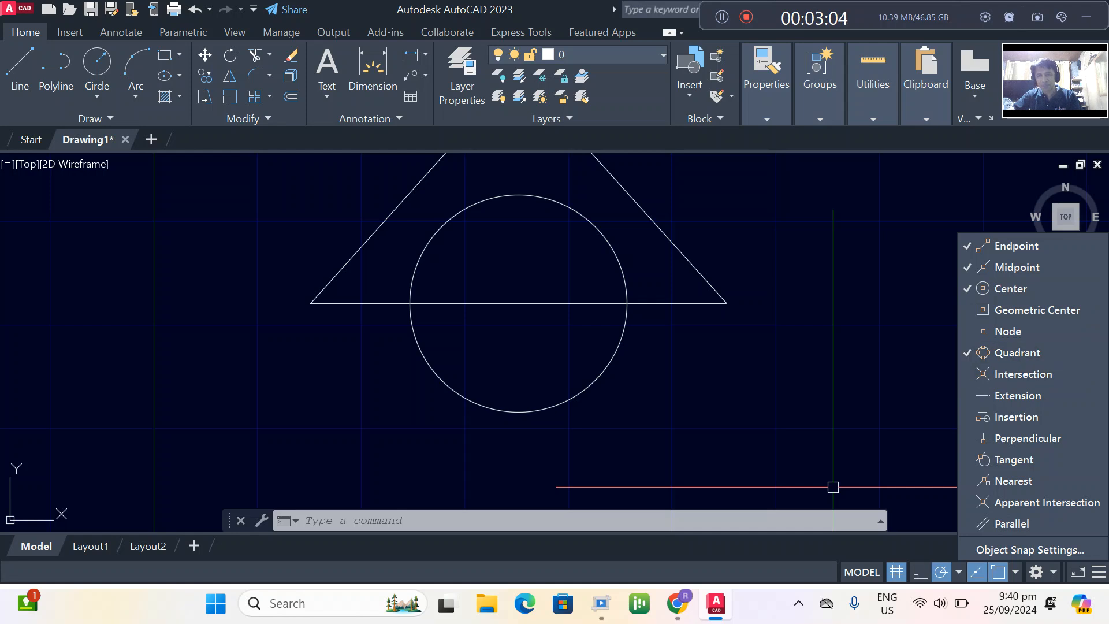
{"action": "left_click", "coordinate": [846, 339]}
Draw connected lines from the circle's right quadrant about 26 units down, about 22 units left, and up to its left quadrant
{"action": "scroll", "coordinate": [750, 339], "scroll_direction": "down", "scroll_amount": 5}
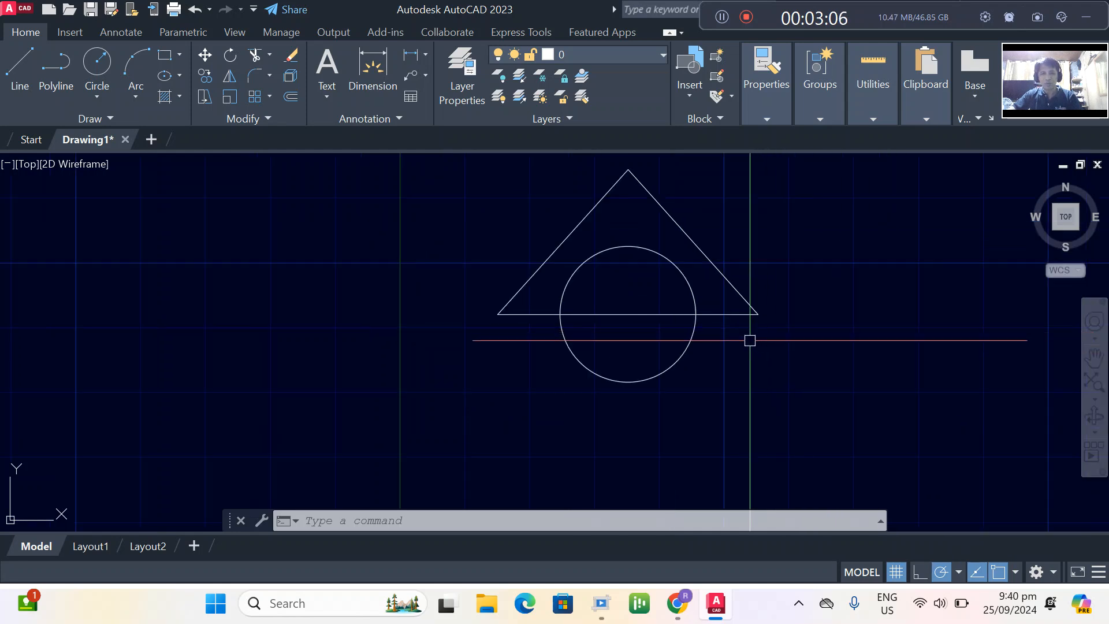
{"action": "scroll", "coordinate": [669, 379], "scroll_direction": "up", "scroll_amount": 2}
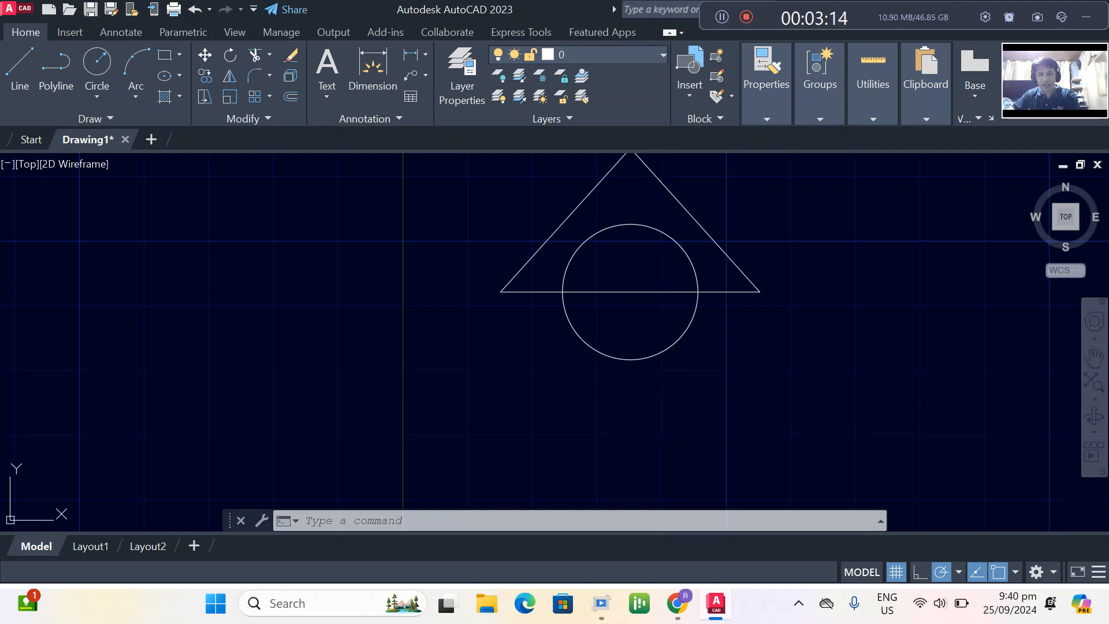
{"action": "type", "text": "l"}
{"action": "key", "text": "Return"}
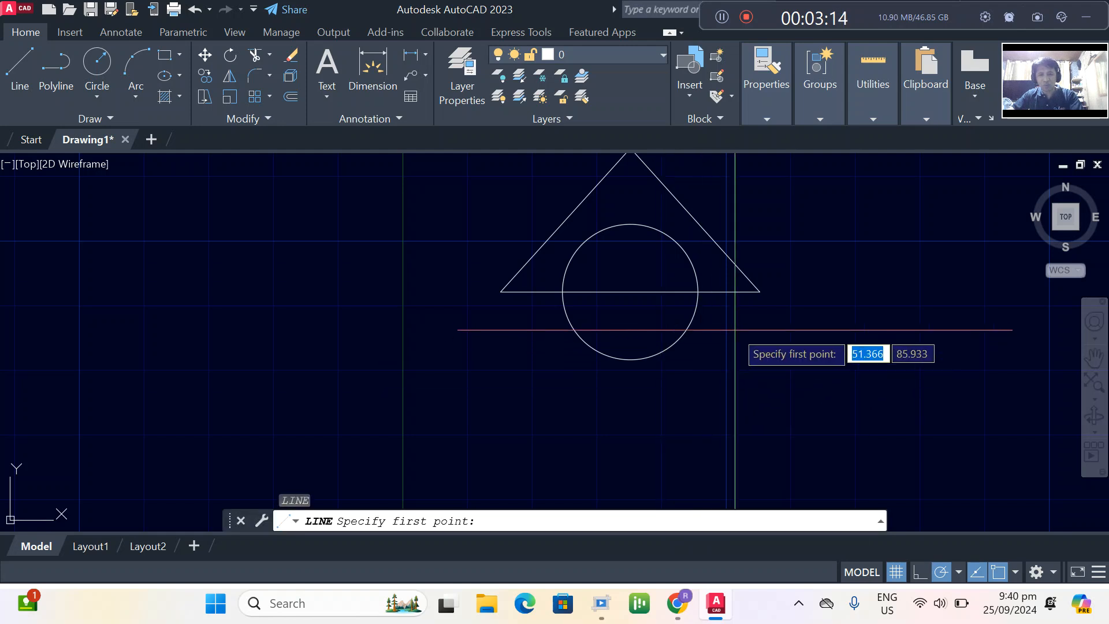
{"action": "left_click", "coordinate": [698, 291]}
{"action": "scroll", "coordinate": [699, 386], "scroll_direction": "down", "scroll_amount": 2}
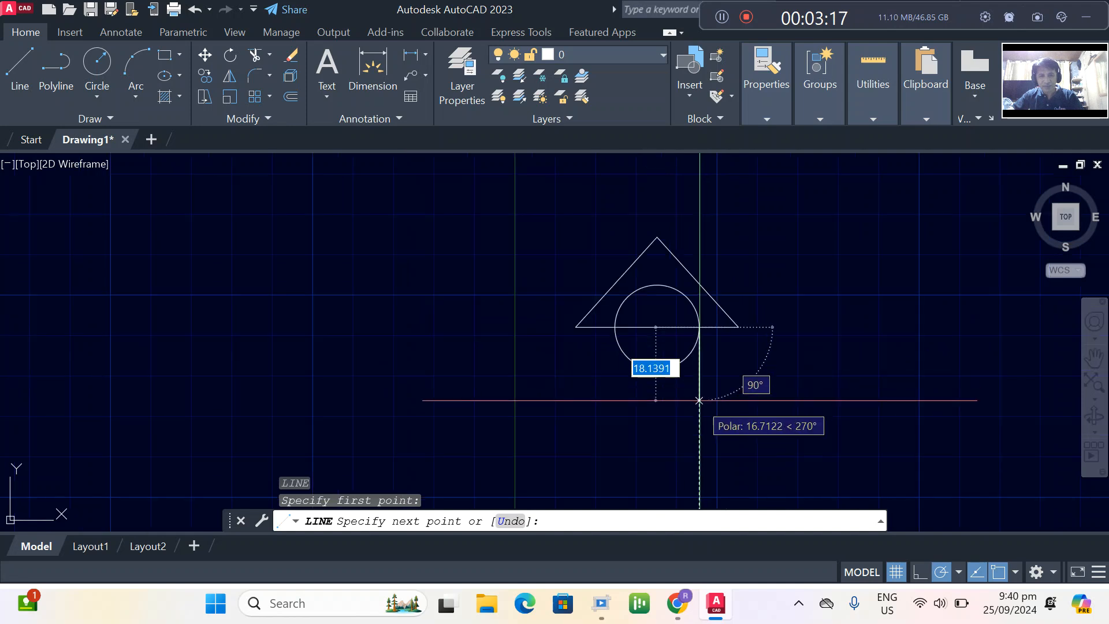
{"action": "left_click", "coordinate": [699, 432]}
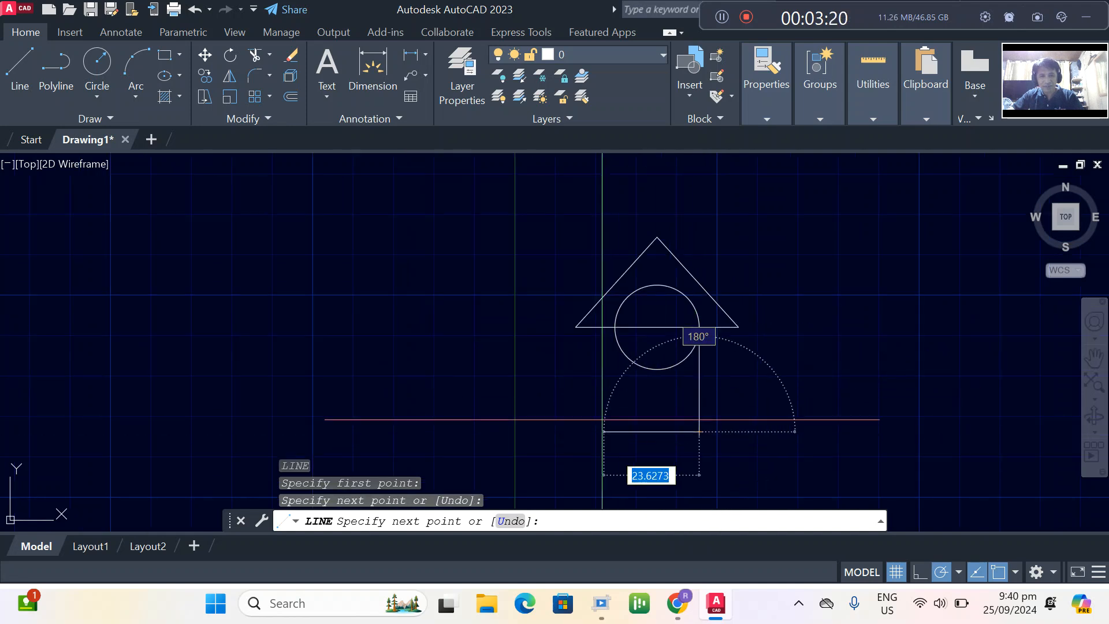
{"action": "scroll", "coordinate": [601, 416], "scroll_direction": "up", "scroll_amount": 2}
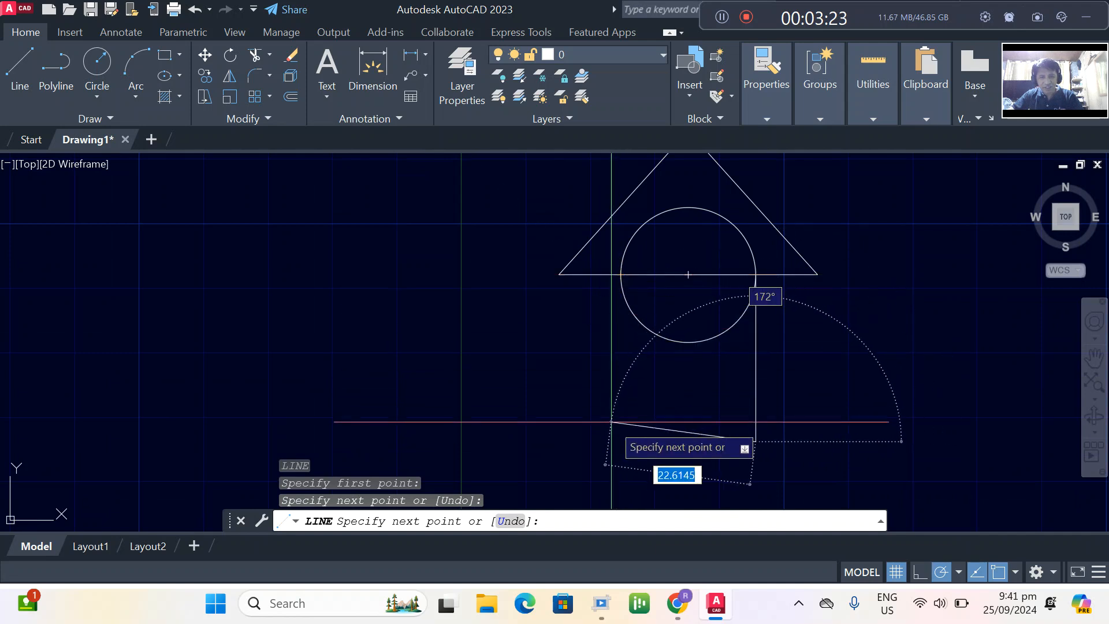
{"action": "left_click", "coordinate": [612, 440]}
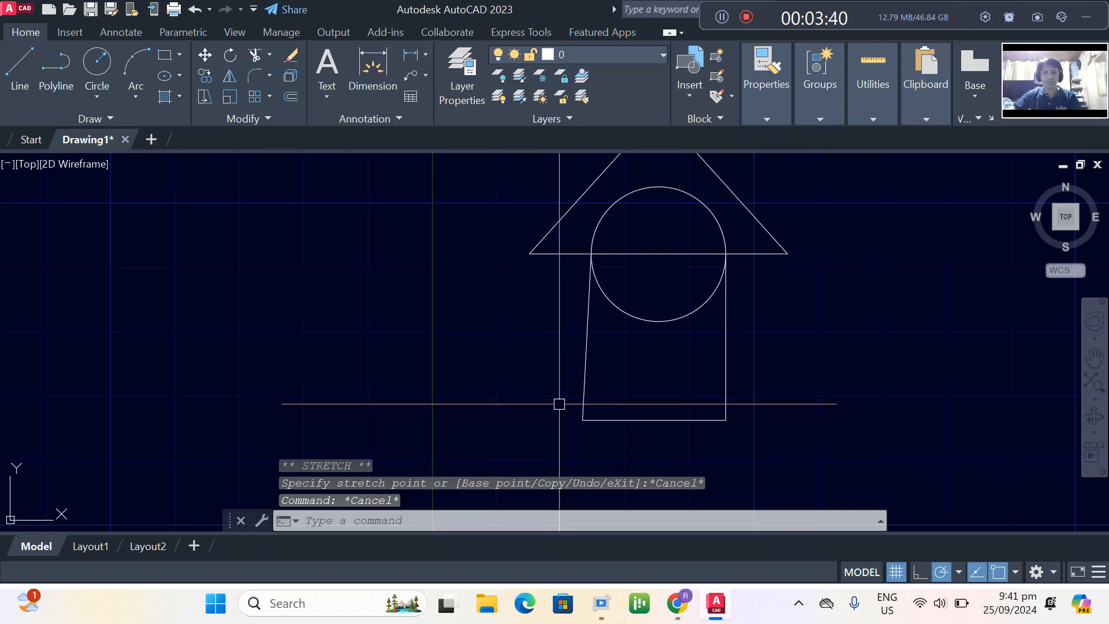
Turn on the Perpendicular object snap, keeping Endpoint, Midpoint, Center and Quadrant active
{"action": "scroll", "coordinate": [586, 434], "scroll_direction": "up", "scroll_amount": 2}
{"action": "scroll", "coordinate": [584, 435], "scroll_direction": "down", "scroll_amount": 2}
{"action": "left_click", "coordinate": [587, 361]}
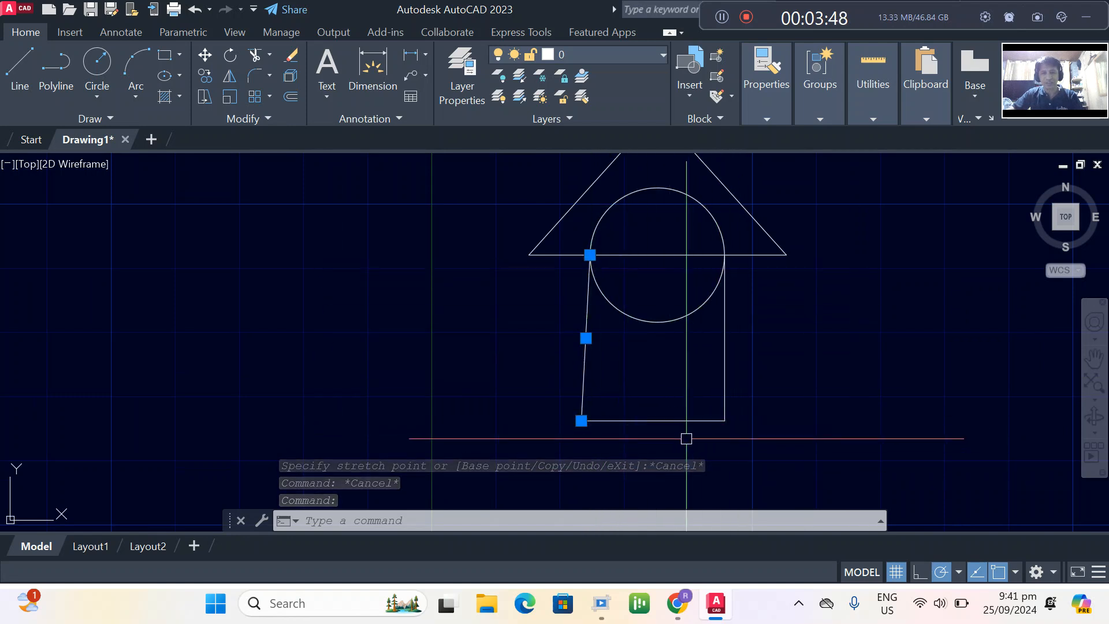
{"action": "scroll", "coordinate": [585, 440], "scroll_direction": "up", "scroll_amount": 2}
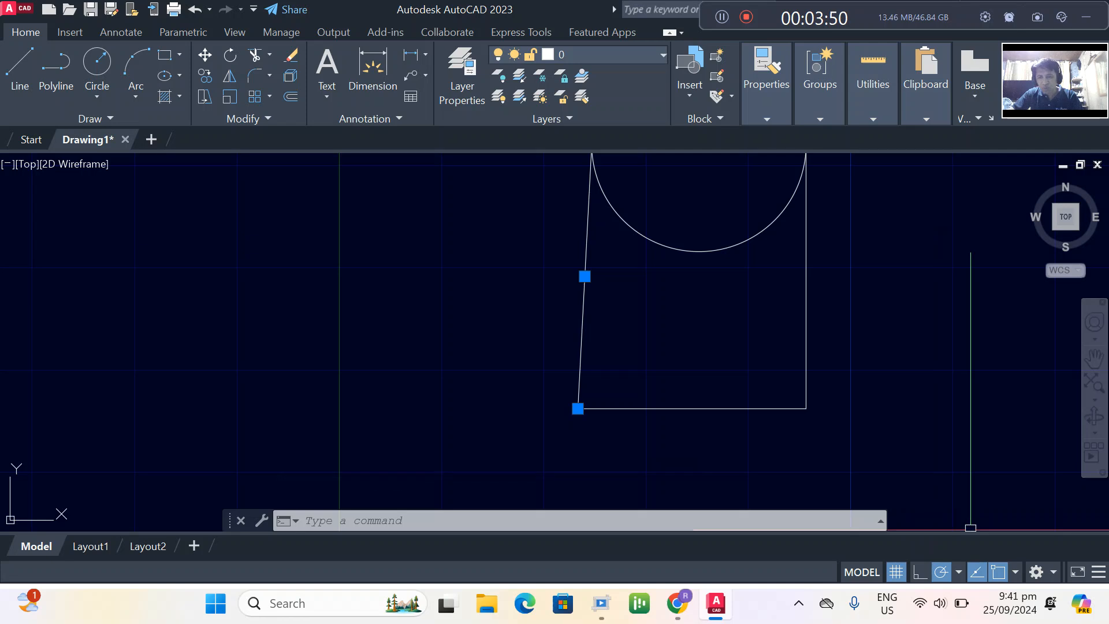
{"action": "left_click", "coordinate": [1014, 572]}
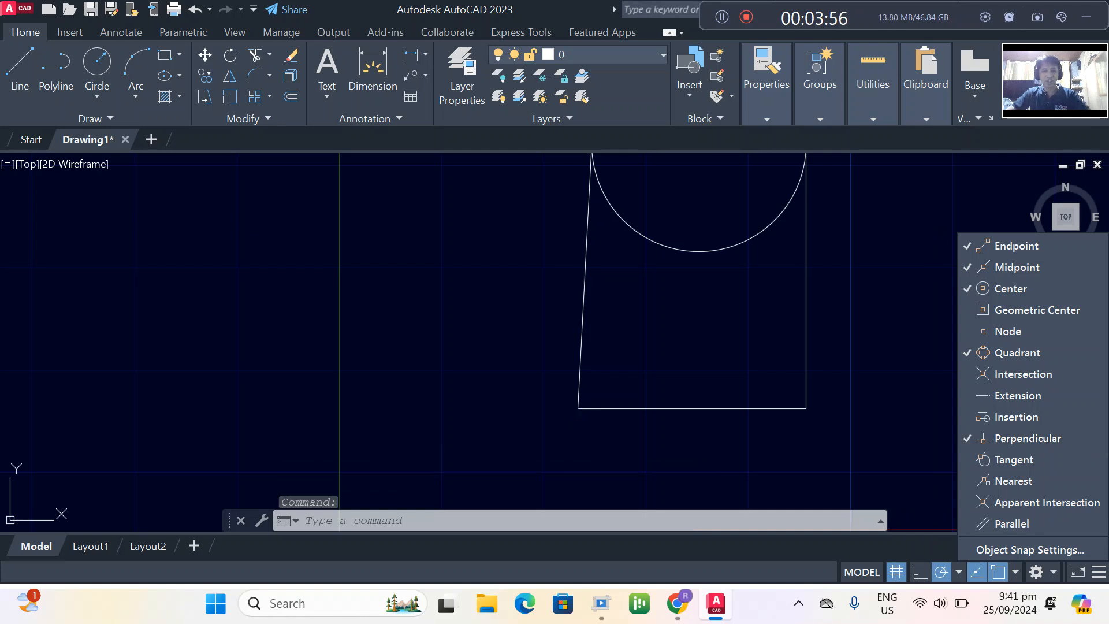
{"action": "left_click", "coordinate": [580, 376]}
Stretch the lower end of the slanted left line to the perpendicular snap point on the horizontal bottom line
{"action": "left_click", "coordinate": [579, 383]}
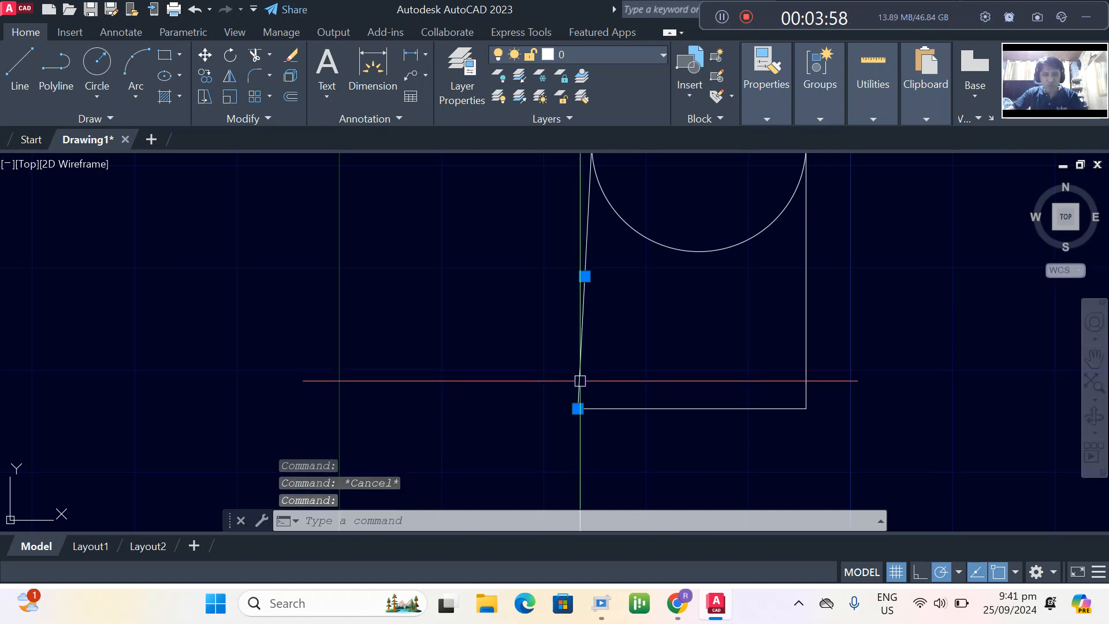
{"action": "scroll", "coordinate": [601, 413], "scroll_direction": "up", "scroll_amount": 3}
{"action": "left_click", "coordinate": [555, 403]}
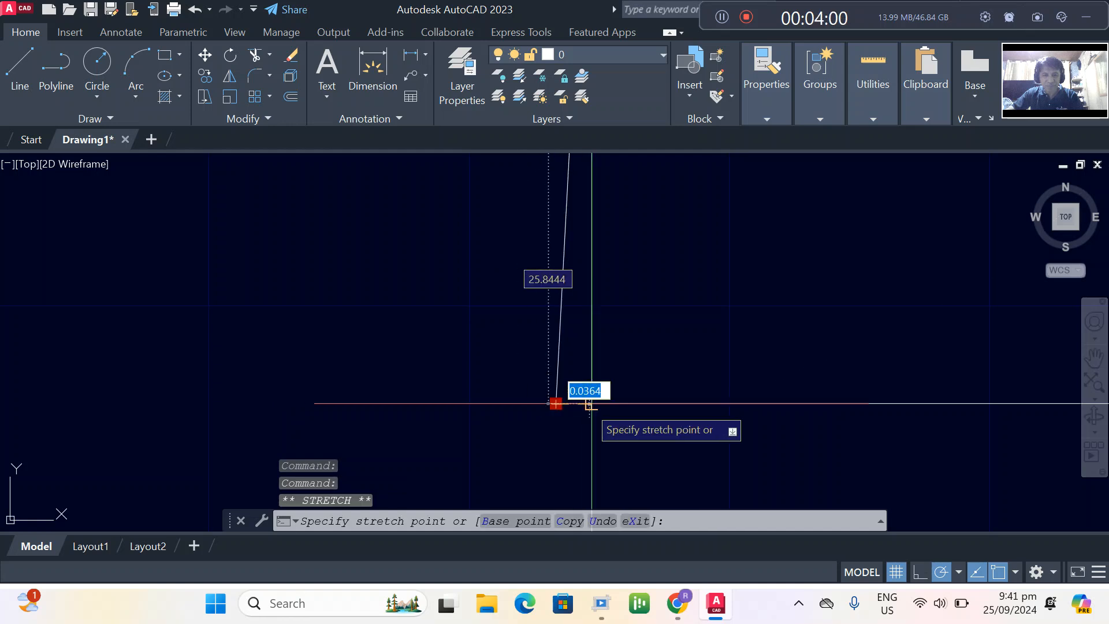
{"action": "scroll", "coordinate": [586, 404], "scroll_direction": "up", "scroll_amount": 3}
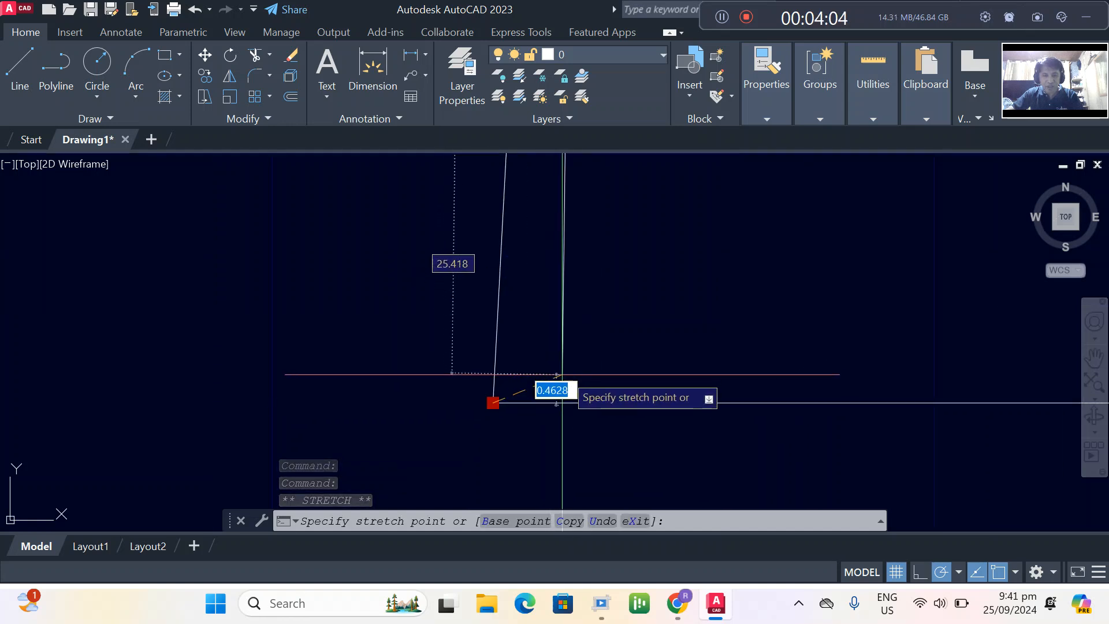
{"action": "scroll", "coordinate": [578, 405], "scroll_direction": "down", "scroll_amount": 2}
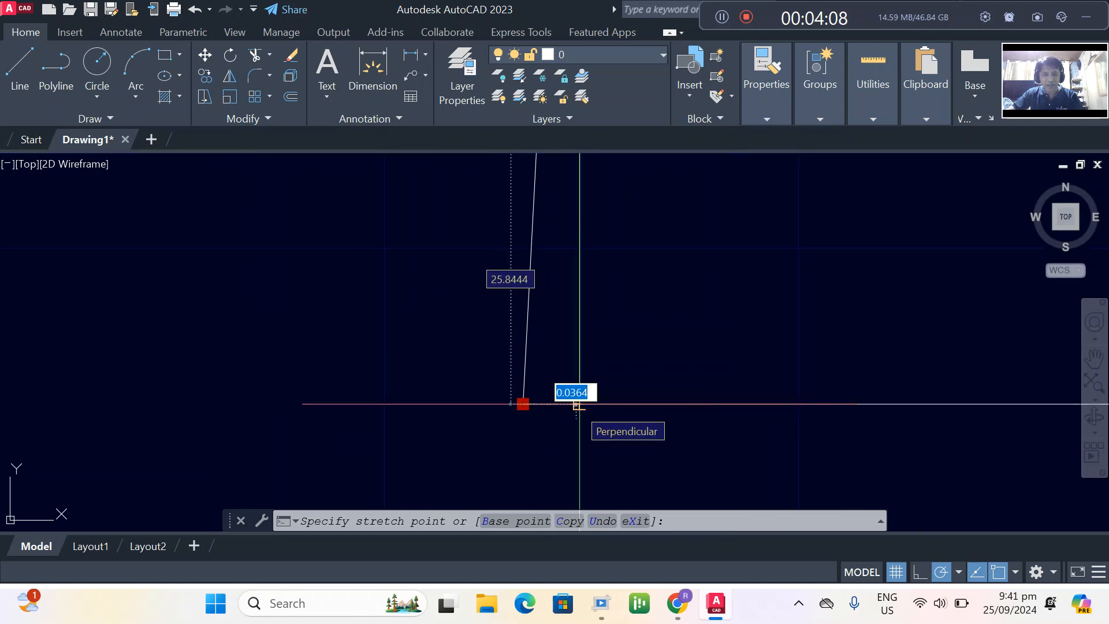
{"action": "left_click", "coordinate": [579, 403]}
{"action": "scroll", "coordinate": [637, 384], "scroll_direction": "down", "scroll_amount": 3}
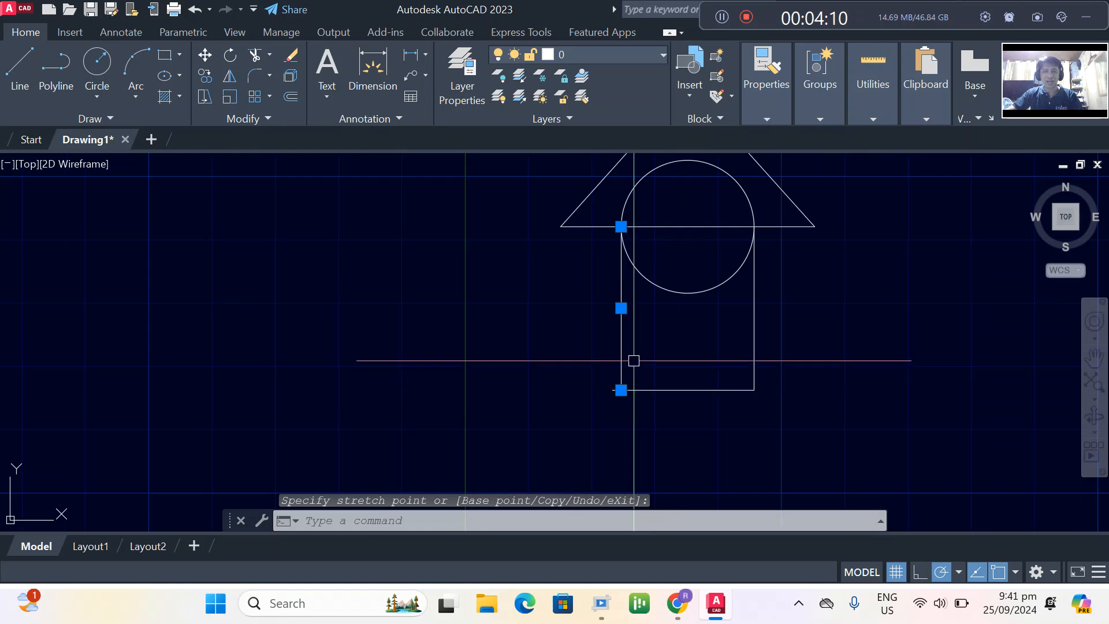
Stretch the left end of the horizontal bottom line to the lower end of the left vertical line
{"action": "key", "text": "Escape"}
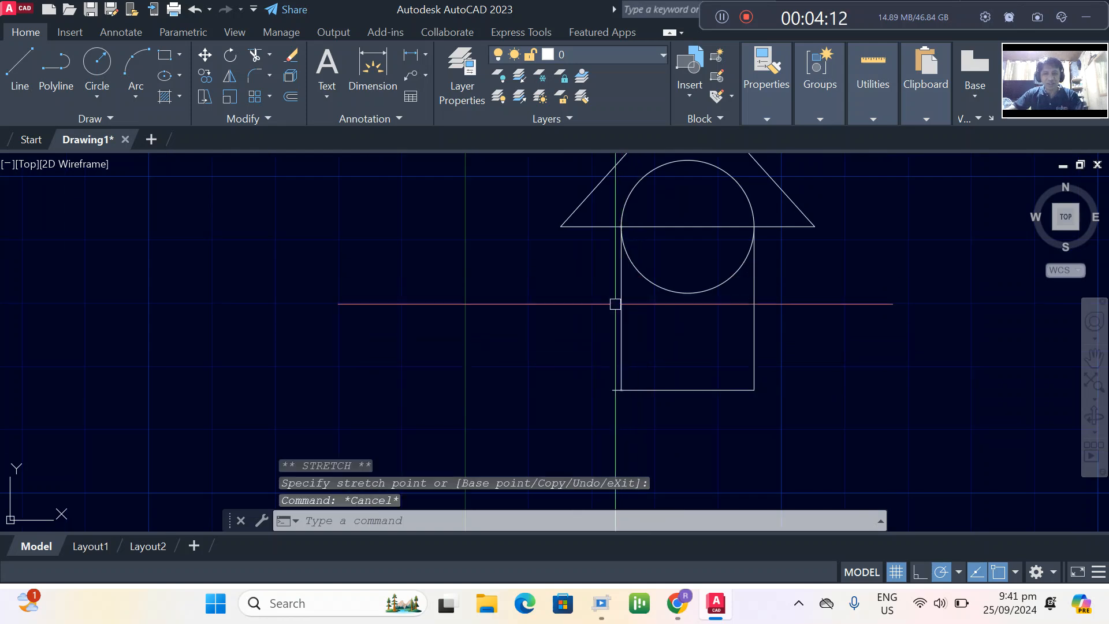
{"action": "scroll", "coordinate": [631, 379], "scroll_direction": "up", "scroll_amount": 2}
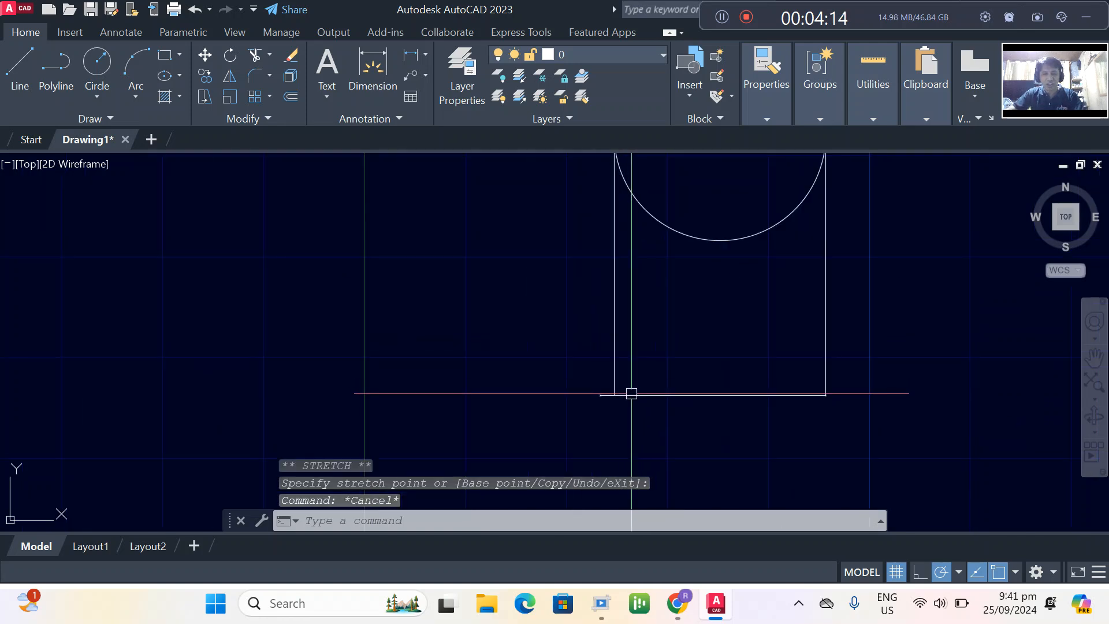
{"action": "scroll", "coordinate": [632, 394], "scroll_direction": "up", "scroll_amount": 2}
{"action": "left_click", "coordinate": [615, 396]}
{"action": "scroll", "coordinate": [586, 417], "scroll_direction": "up", "scroll_amount": 2}
{"action": "scroll", "coordinate": [587, 418], "scroll_direction": "up", "scroll_amount": 2}
{"action": "left_click", "coordinate": [566, 363]}
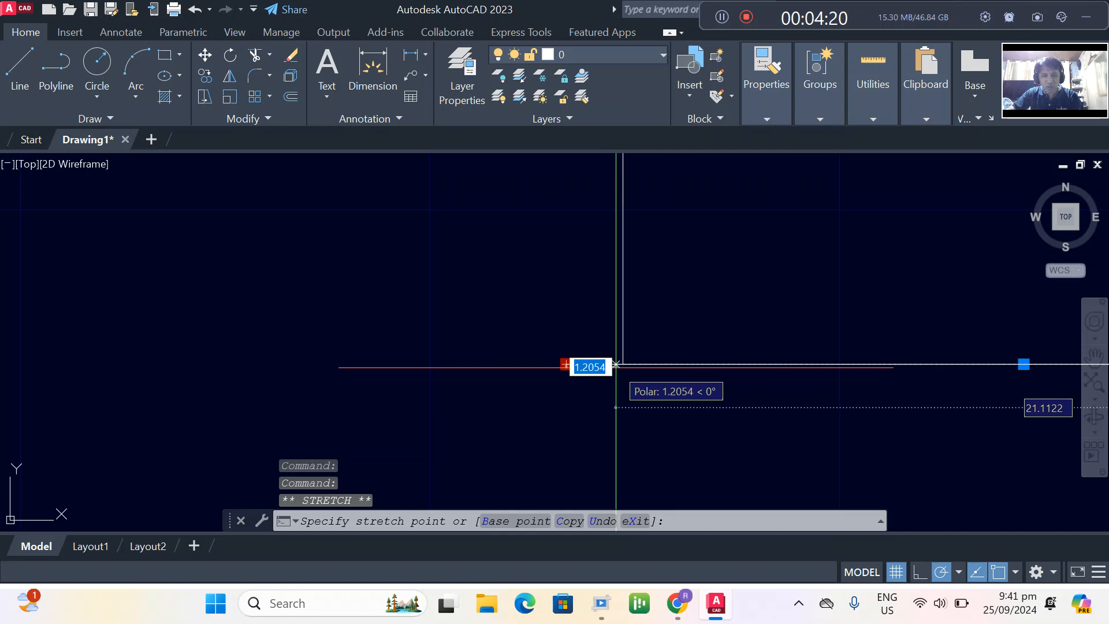
{"action": "key", "text": "Escape"}
{"action": "scroll", "coordinate": [592, 389], "scroll_direction": "down", "scroll_amount": 4}
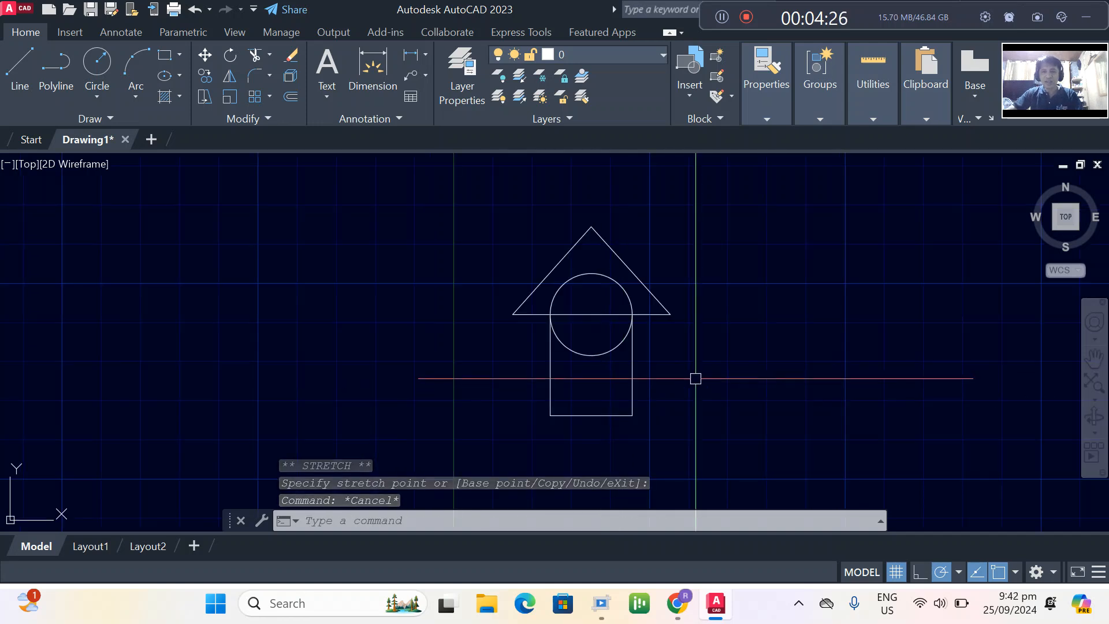
Draw a freehand rectangle to the right of the house-shaped figure
{"action": "middle_click_drag", "start_coordinate": [664, 376], "coordinate": [557, 378]}
{"action": "type", "text": "rec"}
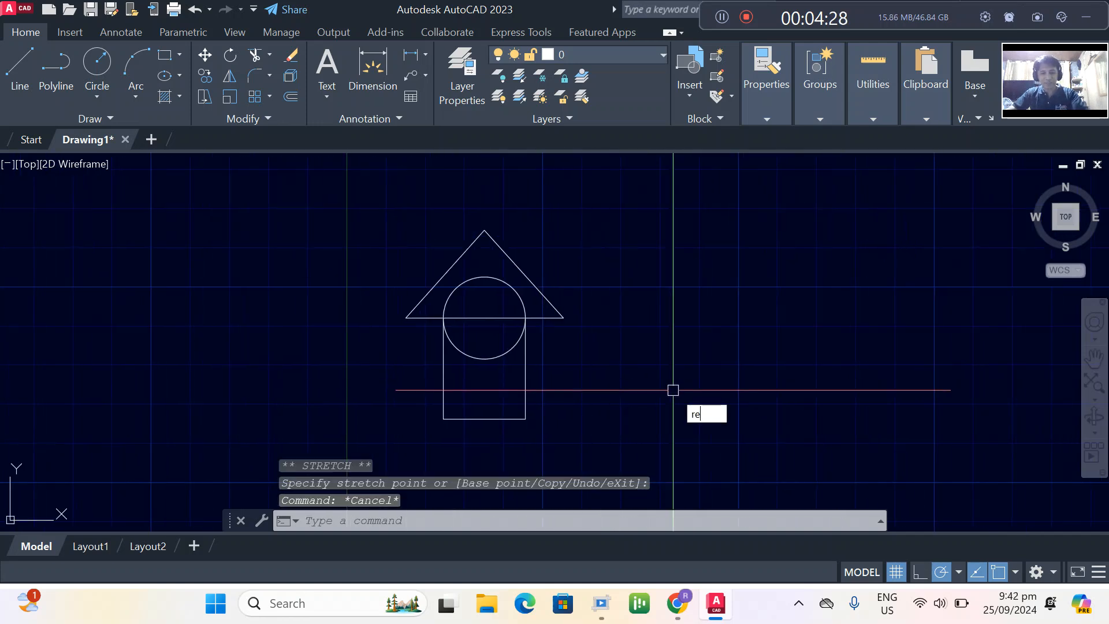
{"action": "key", "text": "Return"}
{"action": "left_click", "coordinate": [627, 263]}
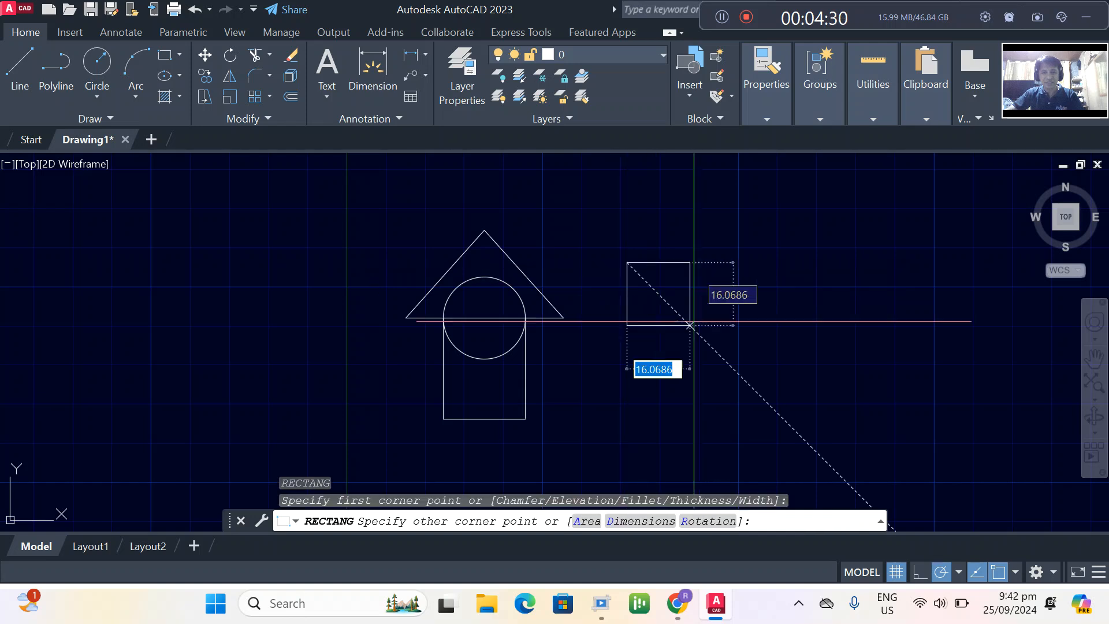
{"action": "left_click", "coordinate": [766, 382]}
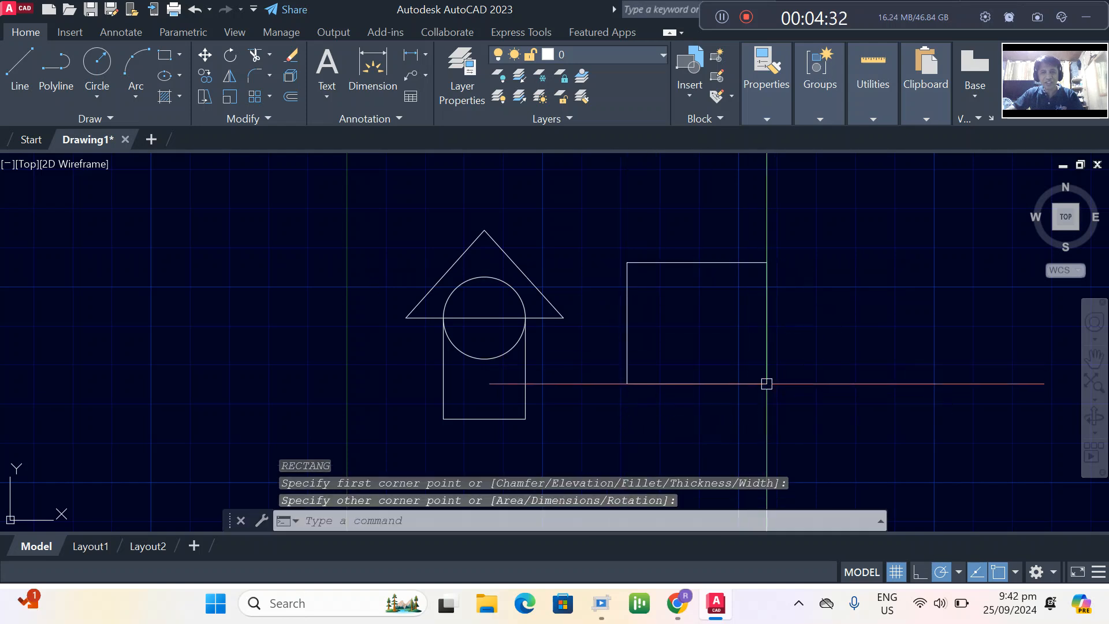
Turn on the Geometric Center object snap, keeping Endpoint, Midpoint, Center, Quadrant and Perpendicular active
{"action": "scroll", "coordinate": [711, 331], "scroll_direction": "up", "scroll_amount": 2}
{"action": "left_click", "coordinate": [680, 220]}
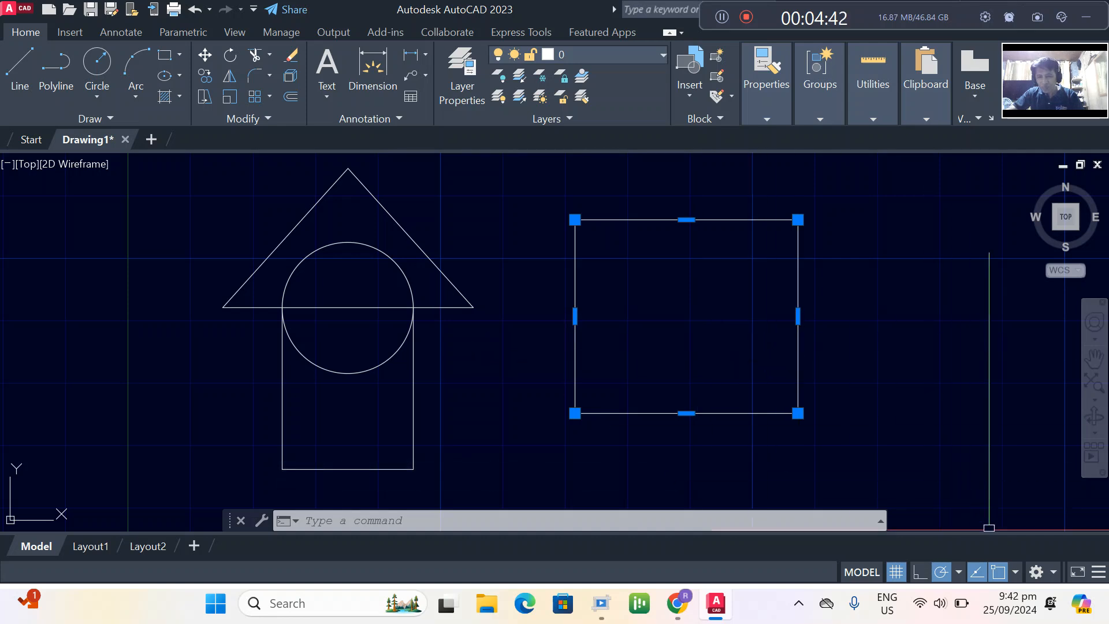
{"action": "right_click", "coordinate": [1001, 570]}
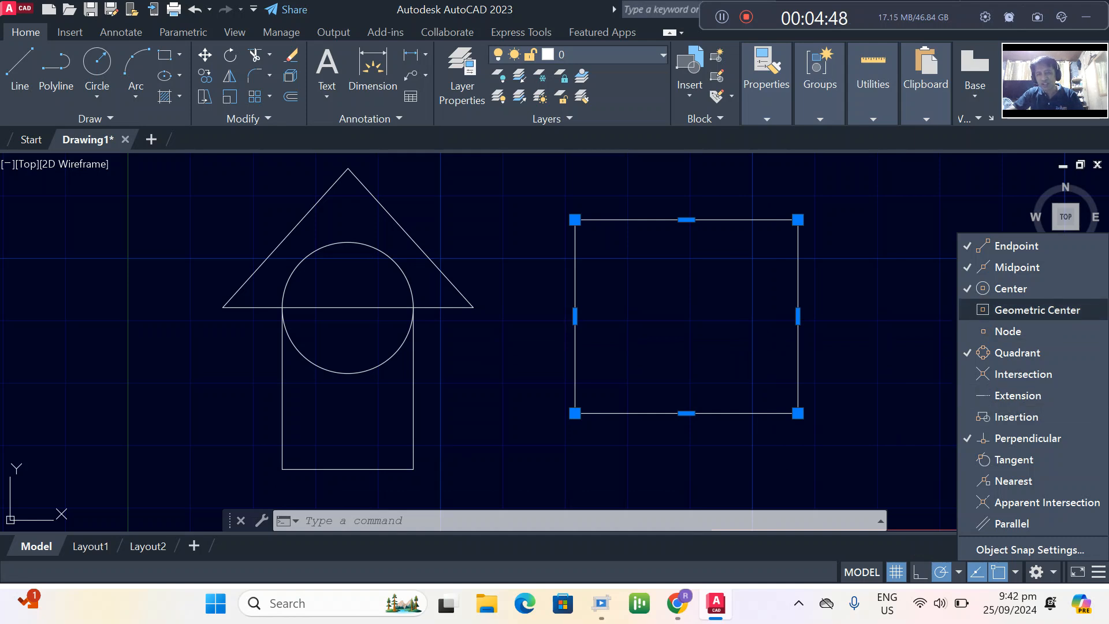
{"action": "left_click", "coordinate": [1033, 310]}
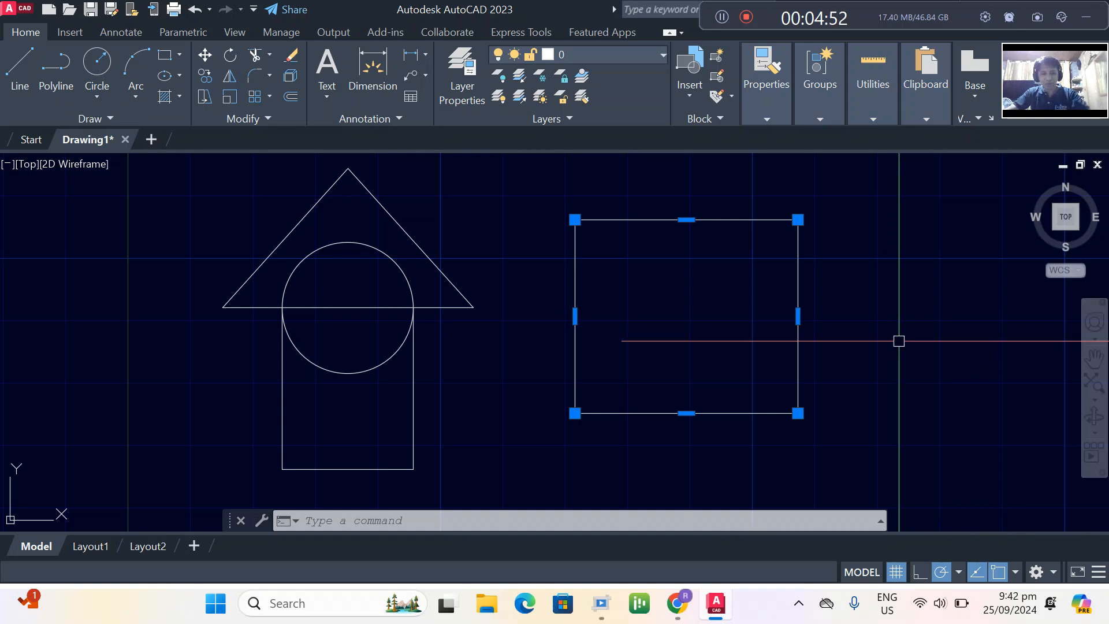
{"action": "key", "text": "Escape"}
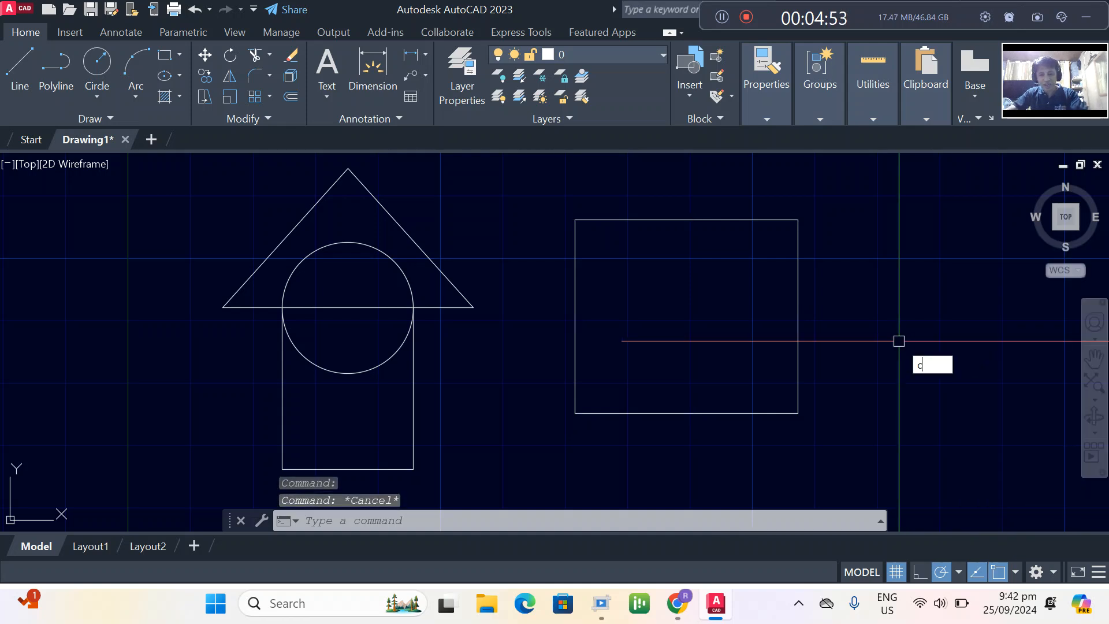
Draw a circle of about 11 units radius centred on the rectangle's geometric center
{"action": "key", "text": "Return"}
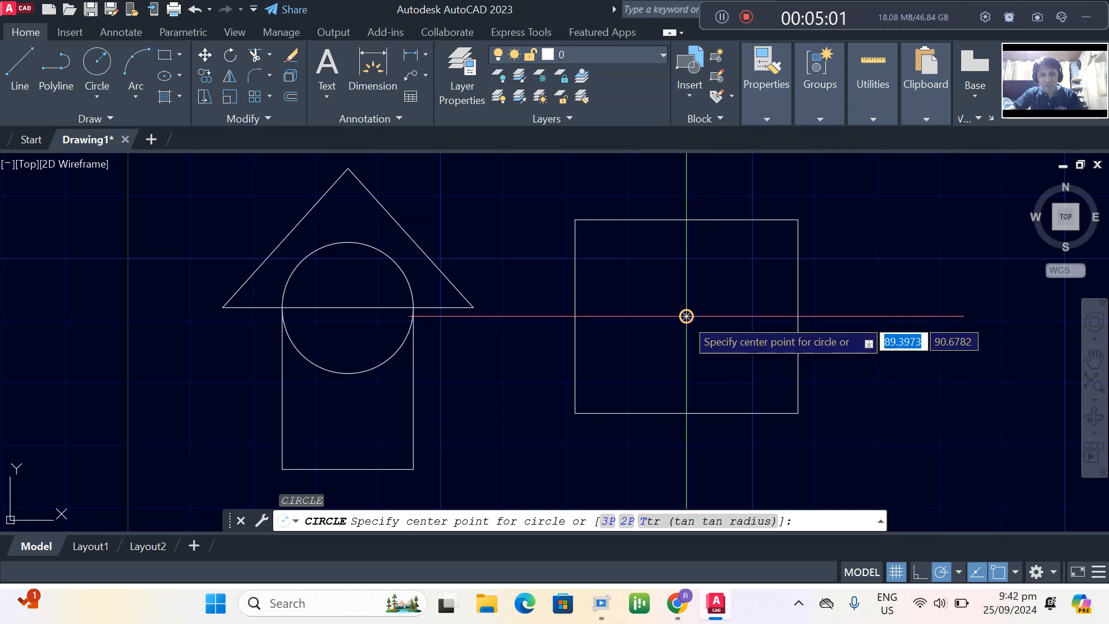
{"action": "left_click", "coordinate": [686, 316]}
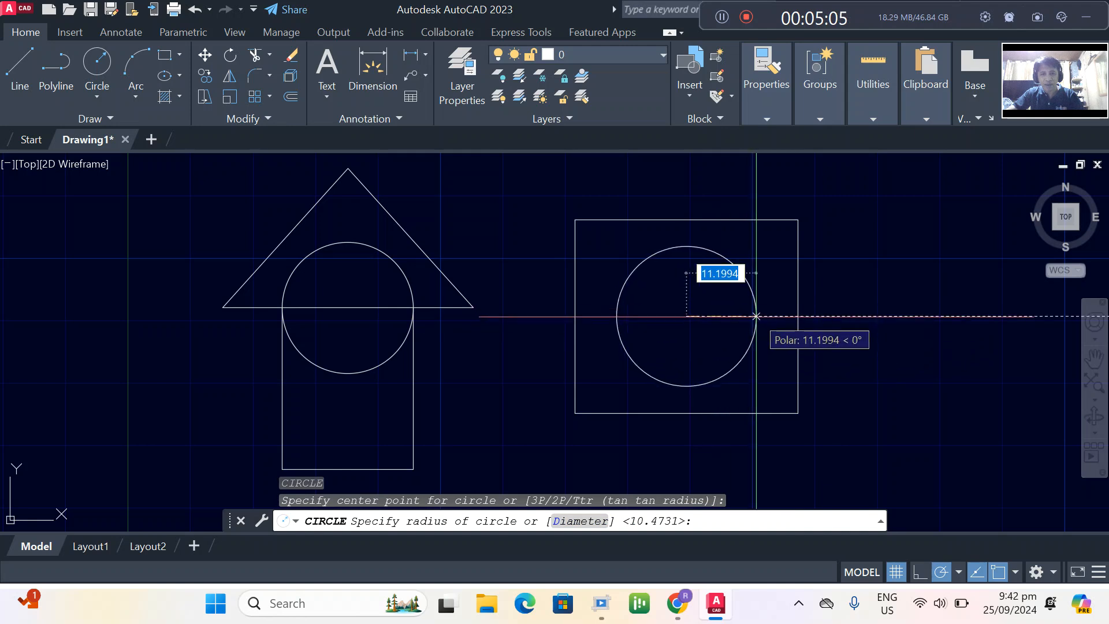
{"action": "left_click", "coordinate": [753, 316]}
{"action": "scroll", "coordinate": [757, 324], "scroll_direction": "down", "scroll_amount": 4}
{"action": "scroll", "coordinate": [816, 375], "scroll_direction": "up", "scroll_amount": 2}
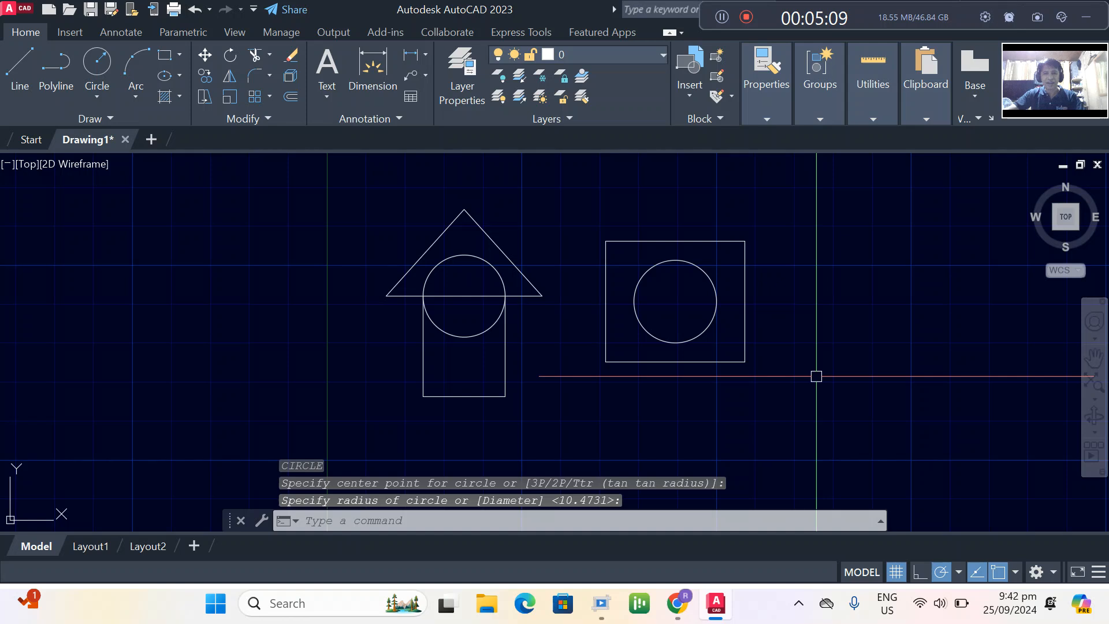
Review the Quadrant entry in the list of object snap modes
{"action": "middle_click_drag", "start_coordinate": [711, 358], "coordinate": [711, 370]}
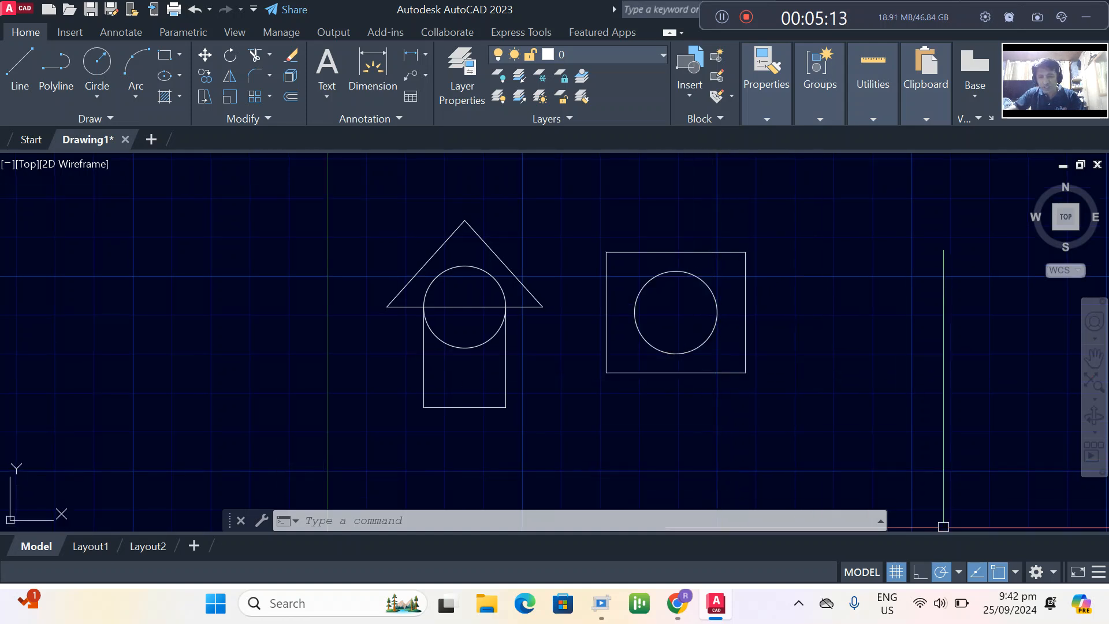
{"action": "left_click", "coordinate": [1015, 571]}
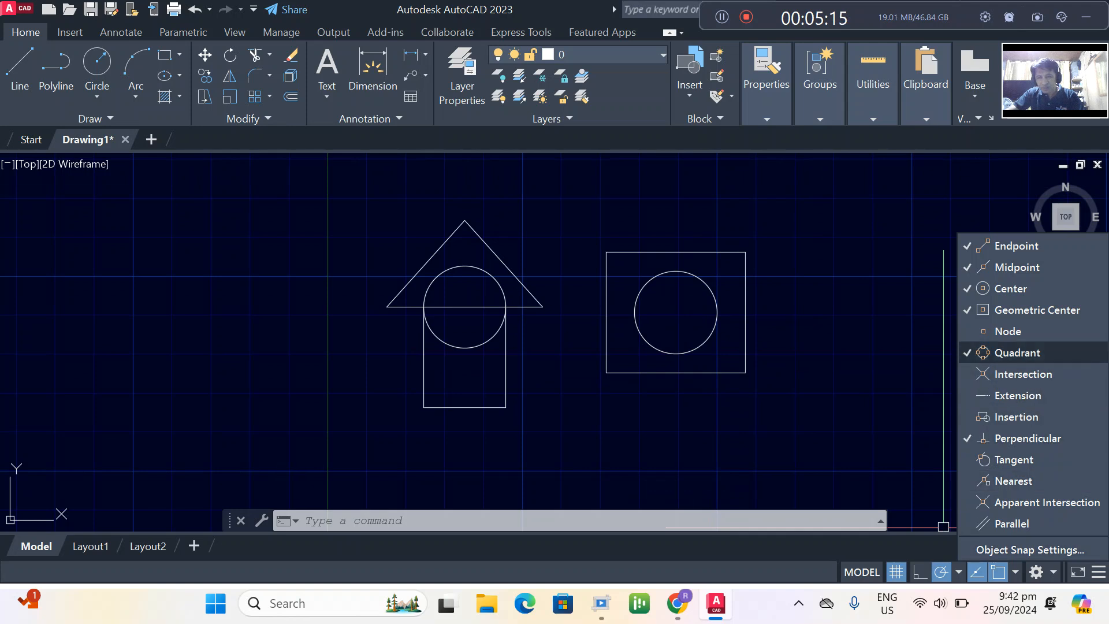
{"action": "left_click", "coordinate": [1016, 352]}
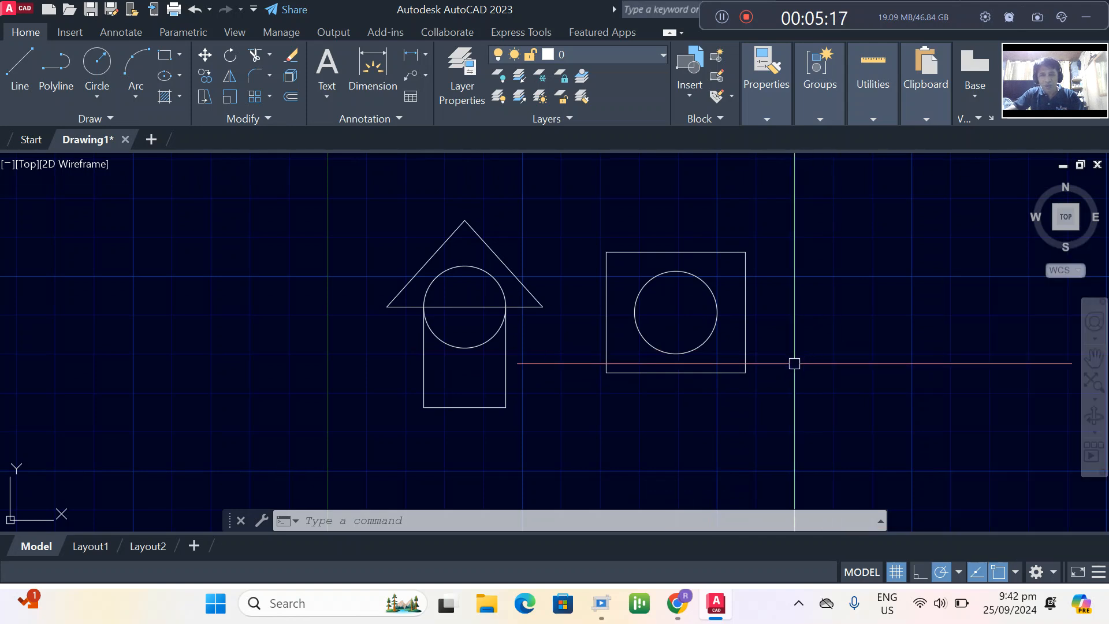
Draw a vertical line about 4.8 units long from the new circle's bottom quadrant to the midpoint of the rectangle's bottom edge
{"action": "scroll", "coordinate": [777, 375], "scroll_direction": "down", "scroll_amount": 1}
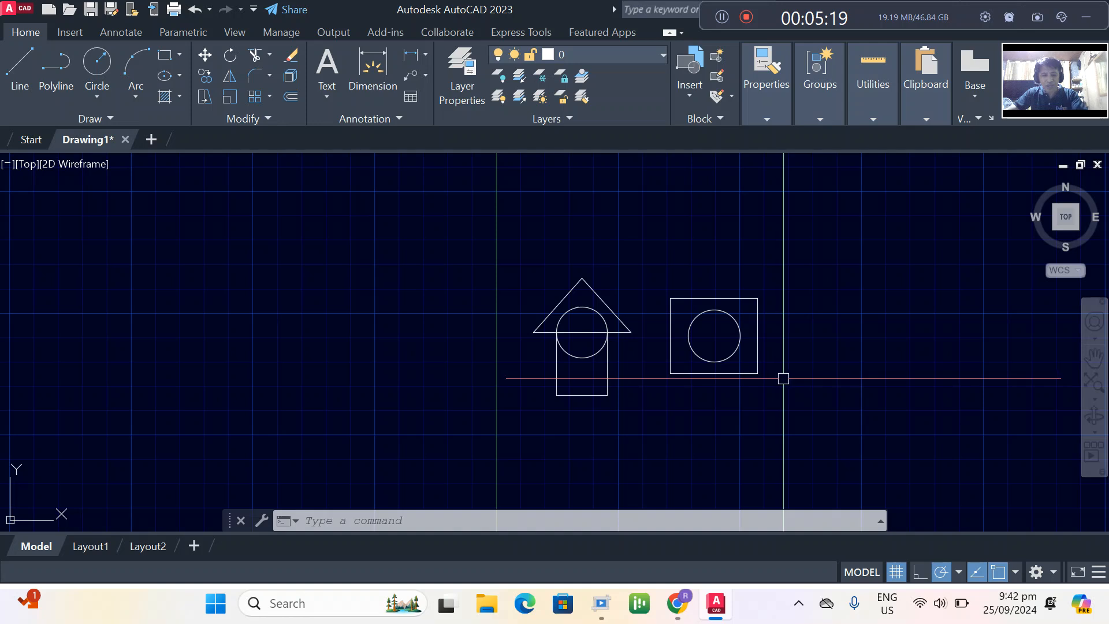
{"action": "key", "text": "Return"}
{"action": "scroll", "coordinate": [746, 400], "scroll_direction": "up", "scroll_amount": 4}
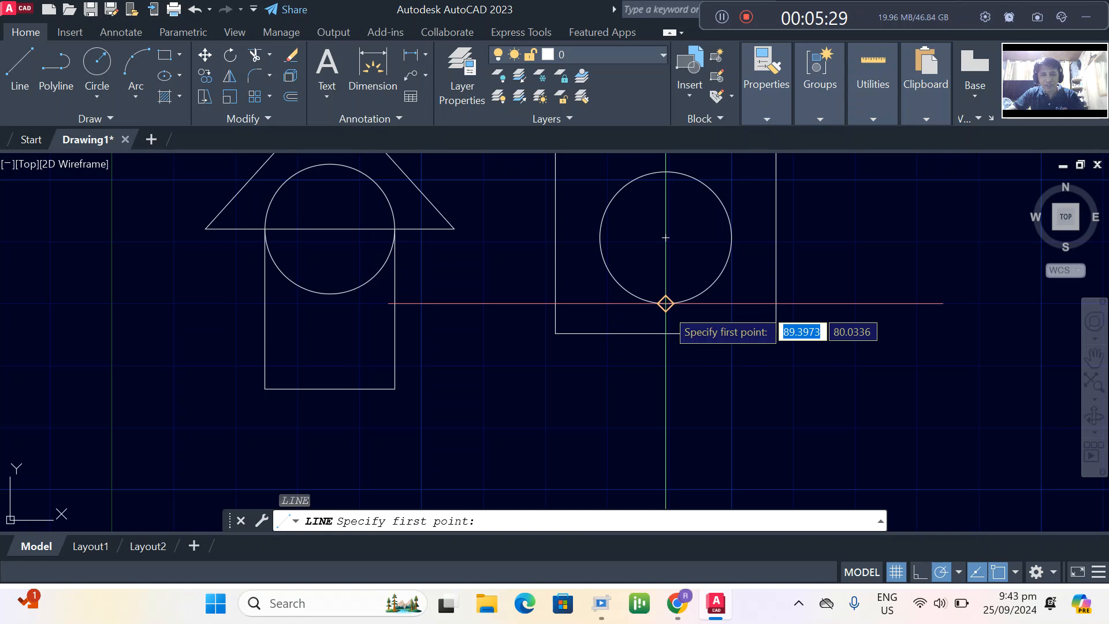
{"action": "left_click", "coordinate": [665, 304]}
{"action": "scroll", "coordinate": [667, 335], "scroll_direction": "down", "scroll_amount": 2}
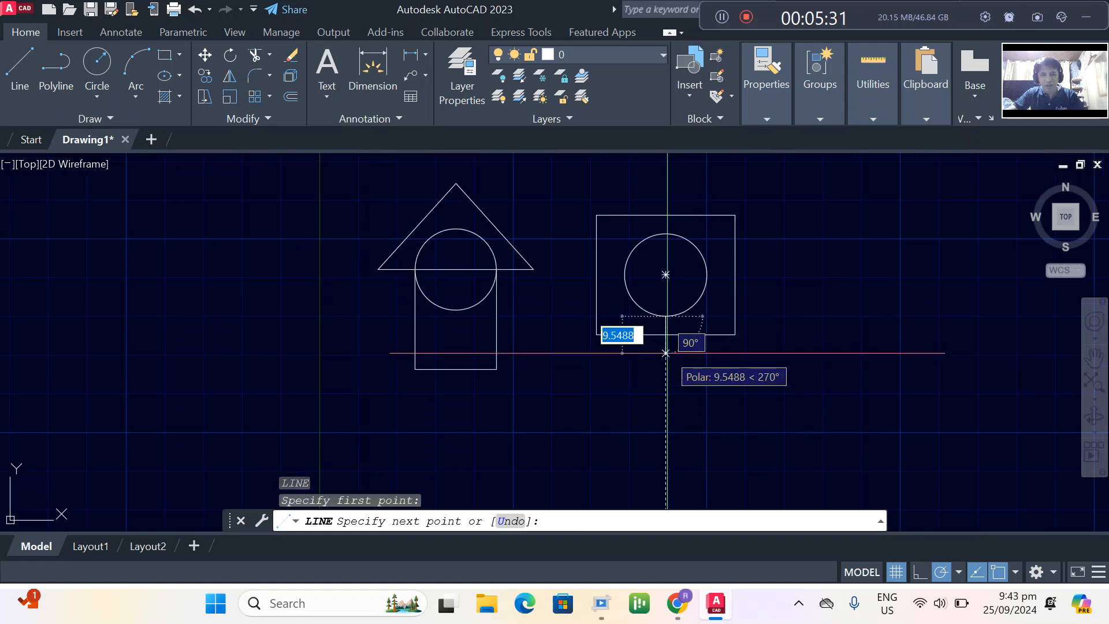
{"action": "scroll", "coordinate": [665, 350], "scroll_direction": "up", "scroll_amount": 4}
{"action": "scroll", "coordinate": [675, 339], "scroll_direction": "down", "scroll_amount": 2}
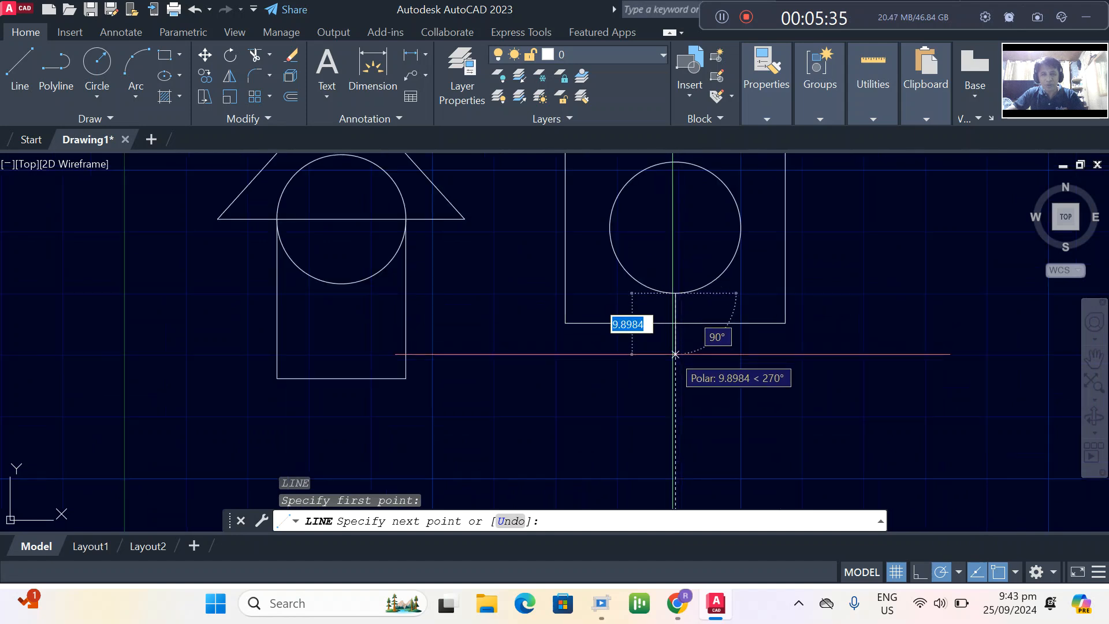
{"action": "scroll", "coordinate": [675, 325], "scroll_direction": "down", "scroll_amount": 2}
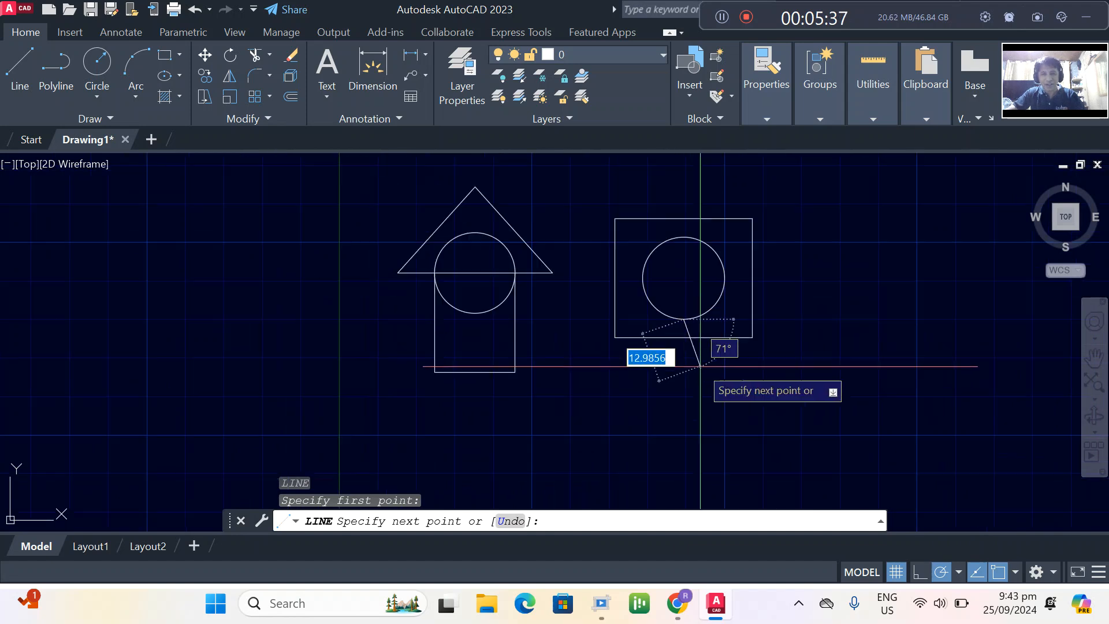
{"action": "scroll", "coordinate": [745, 353], "scroll_direction": "up", "scroll_amount": 2}
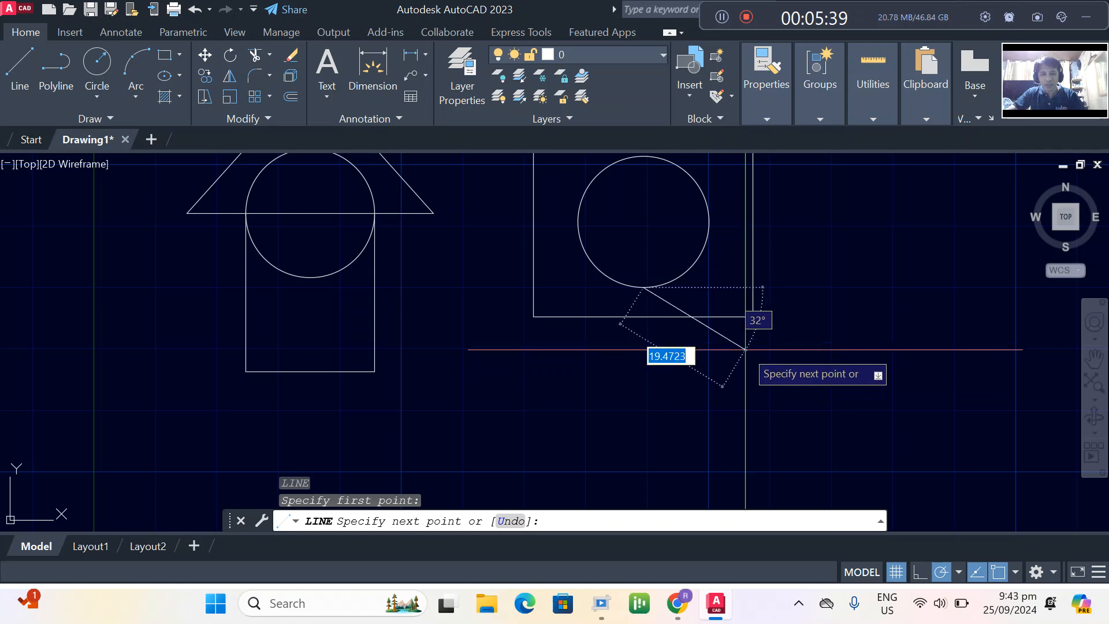
{"action": "scroll", "coordinate": [738, 350], "scroll_direction": "down", "scroll_amount": 2}
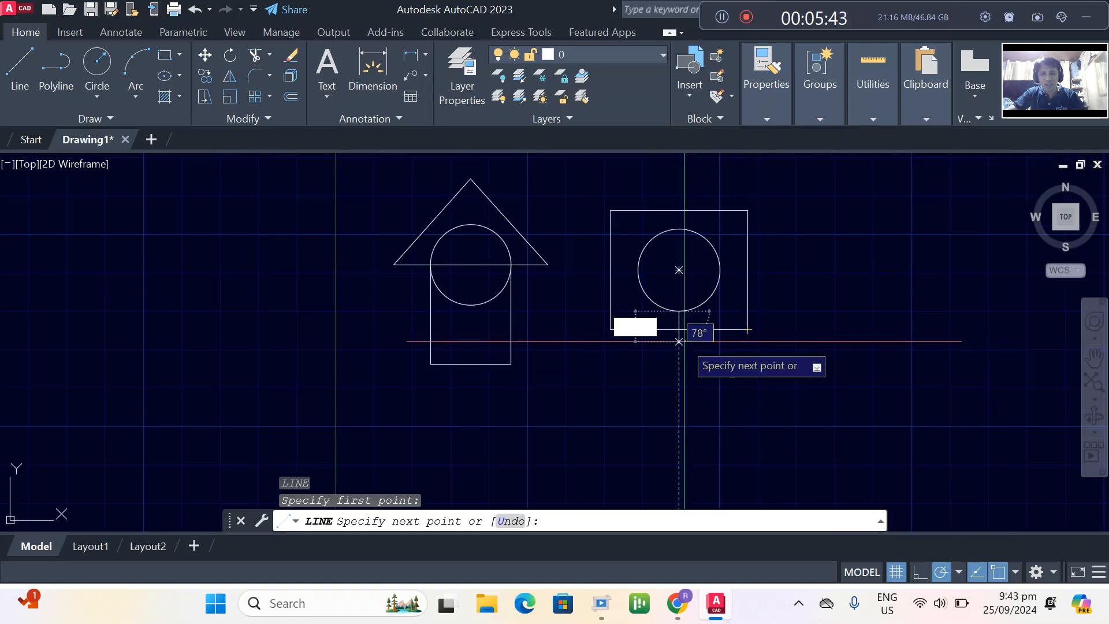
{"action": "scroll", "coordinate": [686, 335], "scroll_direction": "up", "scroll_amount": 2}
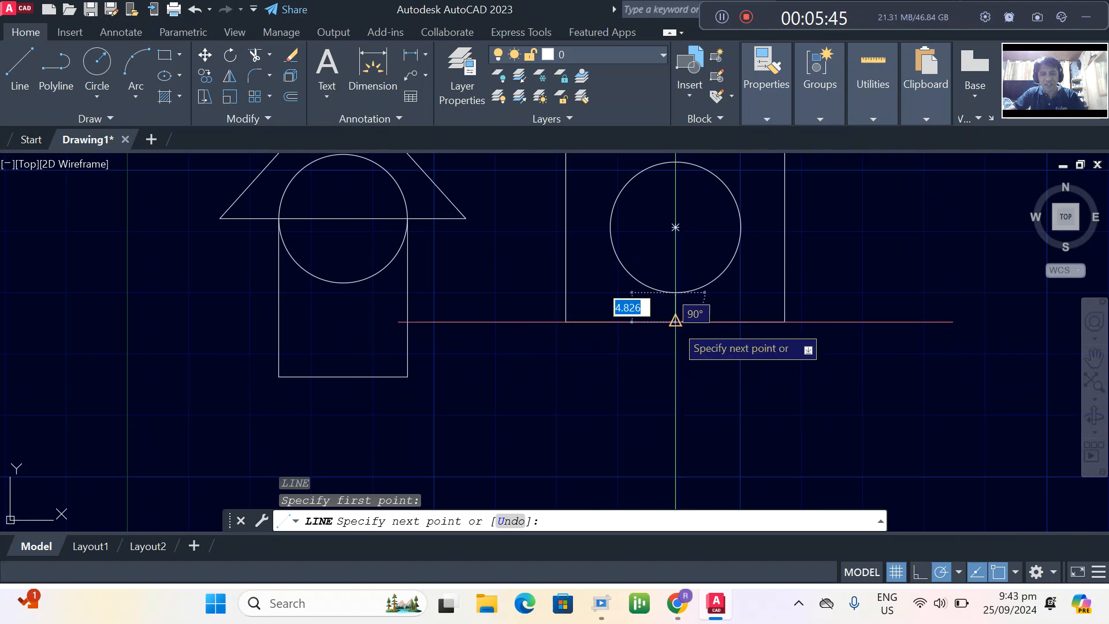
{"action": "left_click", "coordinate": [675, 322]}
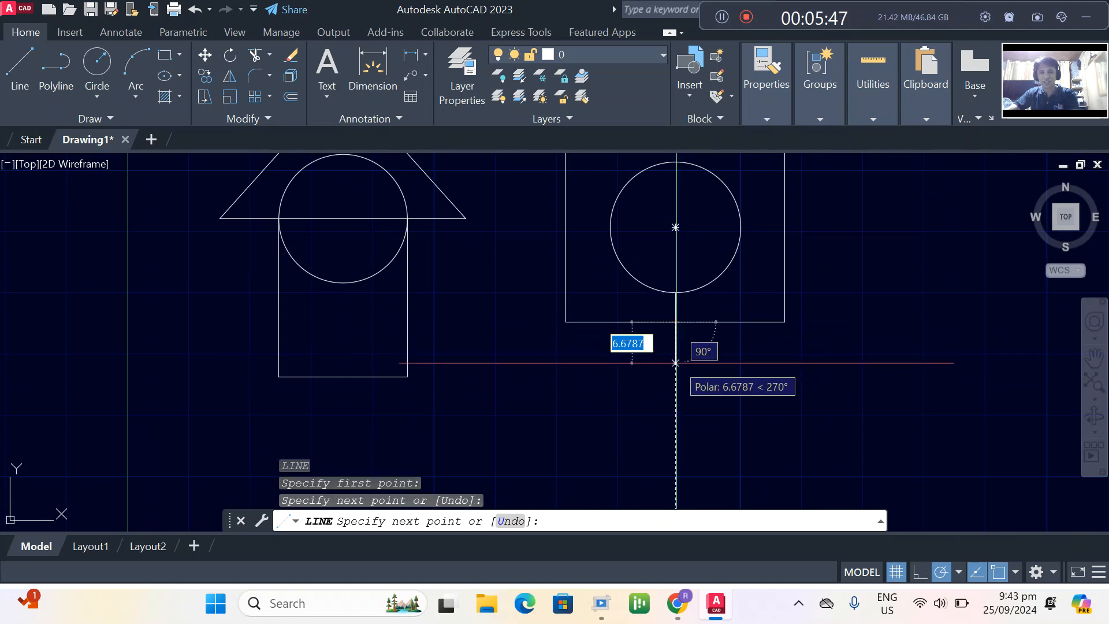
{"action": "key", "text": "Return"}
{"action": "scroll", "coordinate": [674, 364], "scroll_direction": "down", "scroll_amount": 2}
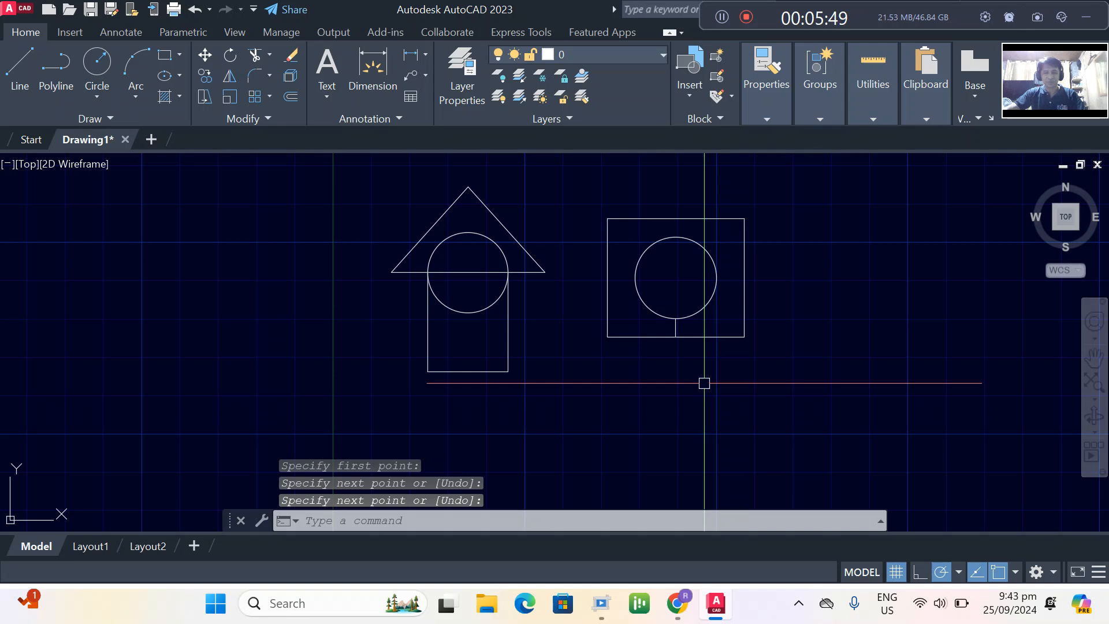
{"action": "scroll", "coordinate": [678, 344], "scroll_direction": "up", "scroll_amount": 2}
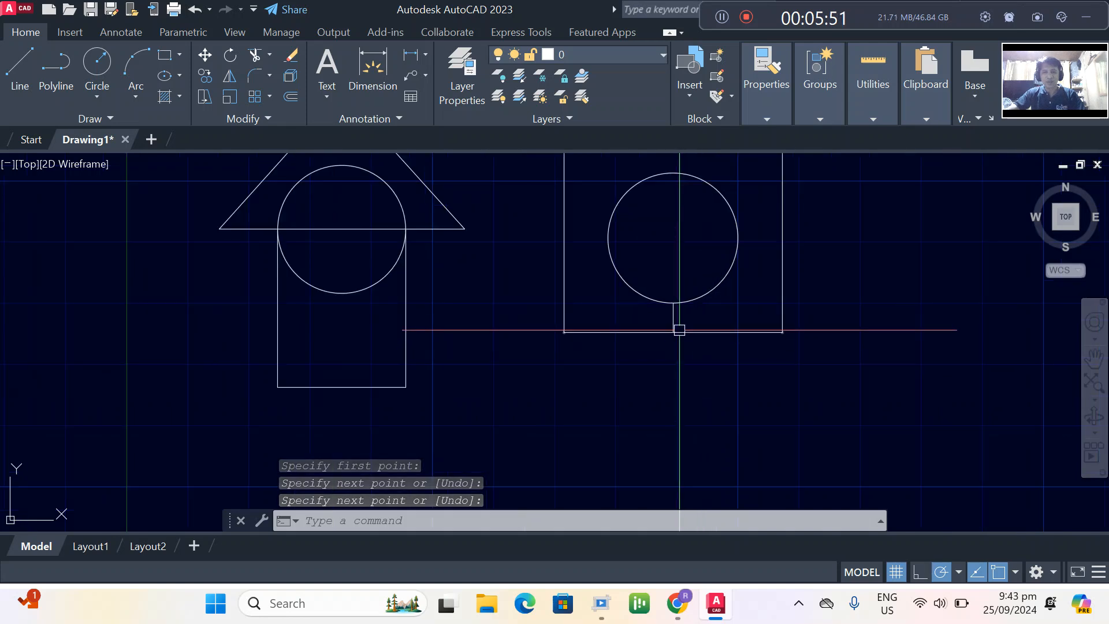
{"action": "scroll", "coordinate": [679, 330], "scroll_direction": "up", "scroll_amount": 2}
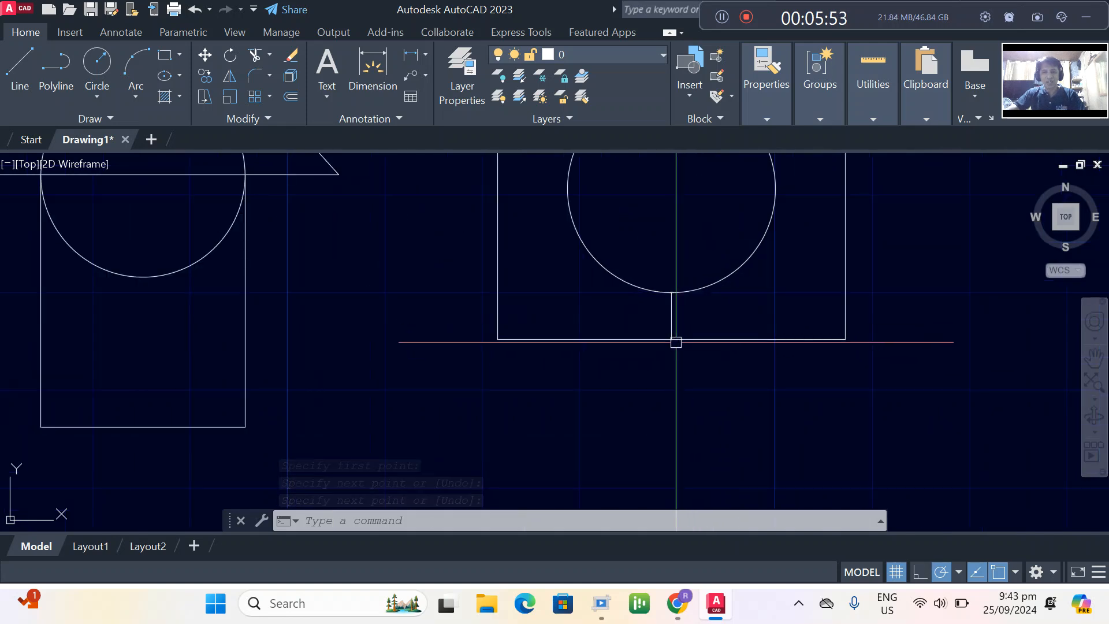
{"action": "scroll", "coordinate": [676, 342], "scroll_direction": "down", "scroll_amount": 2}
{"action": "scroll", "coordinate": [669, 362], "scroll_direction": "down", "scroll_amount": 2}
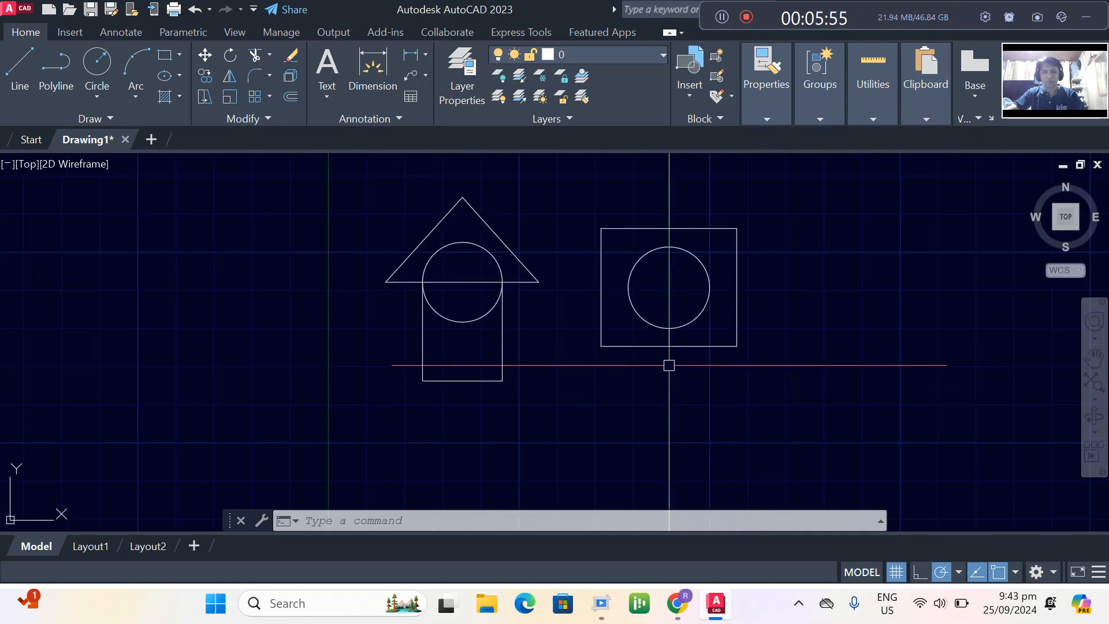
Turn on the Intersection object snap in addition to the modes already active
{"action": "middle_click_drag", "start_coordinate": [687, 379], "coordinate": [676, 377]}
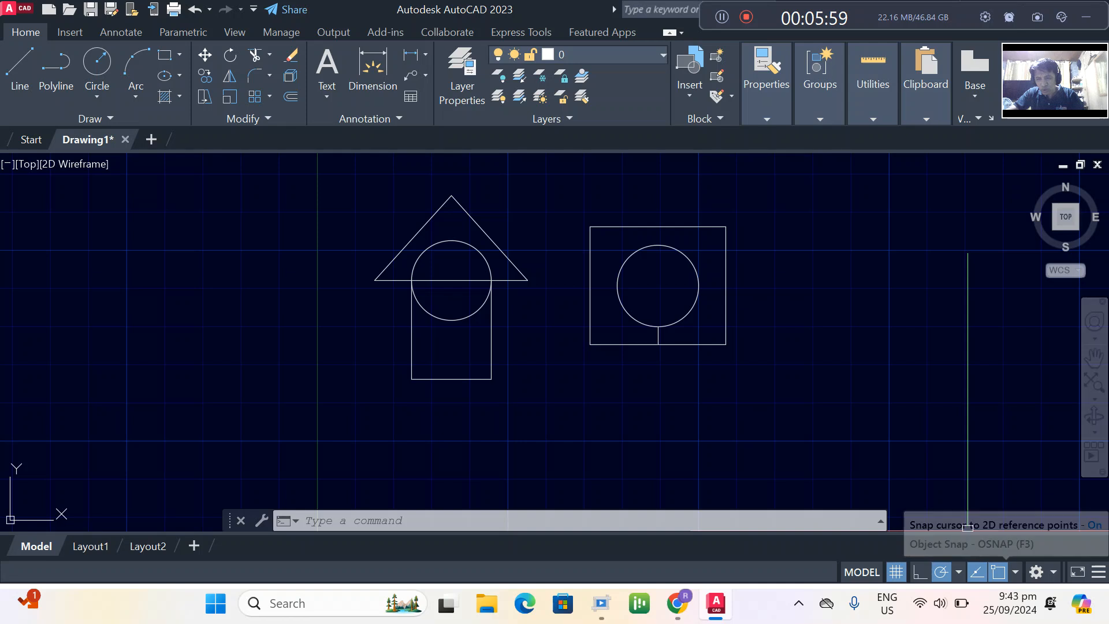
{"action": "left_click", "coordinate": [1015, 571]}
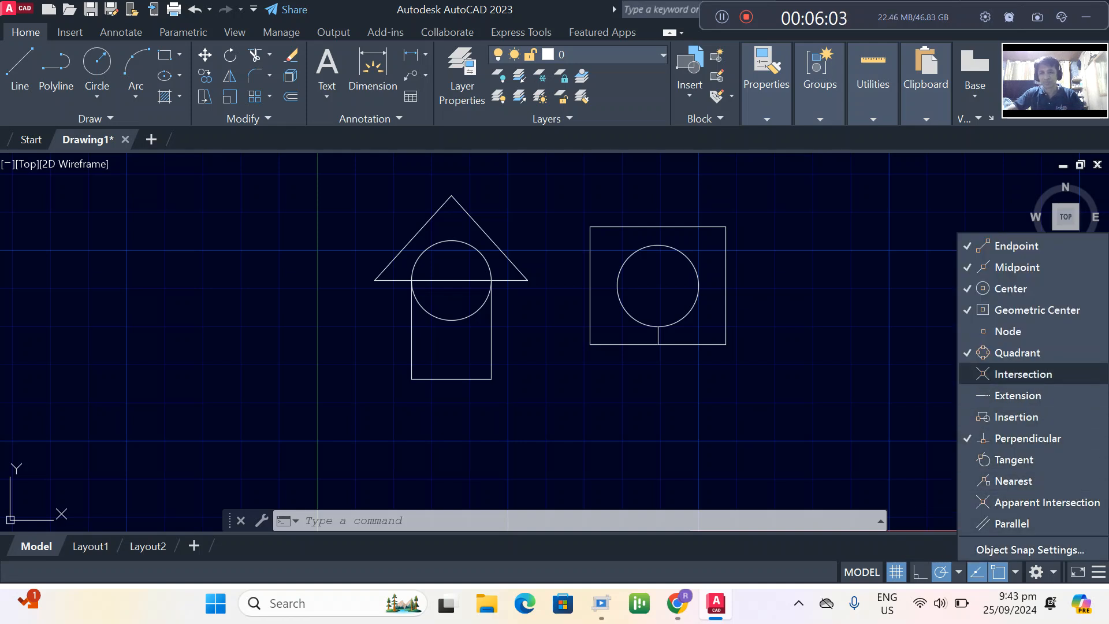
{"action": "left_click", "coordinate": [985, 374]}
Draw a single slanted line rising to the upper right in the empty area to the right of the rectangle
{"action": "scroll", "coordinate": [841, 381], "scroll_direction": "up", "scroll_amount": 2}
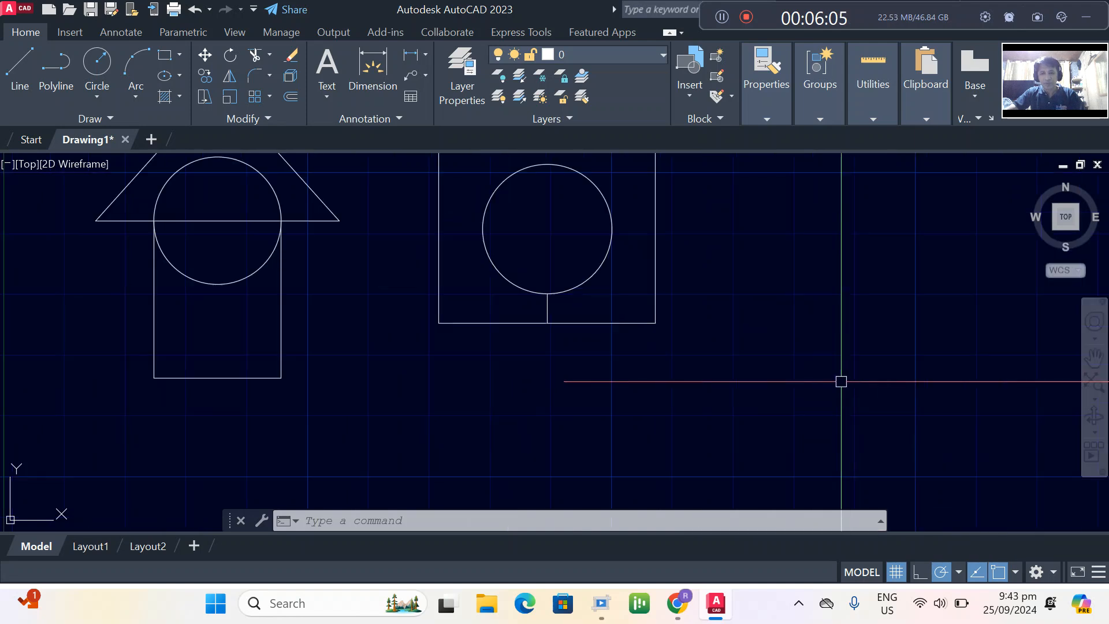
{"action": "type", "text": "l"}
{"action": "key", "text": "Return"}
{"action": "left_click", "coordinate": [738, 413]}
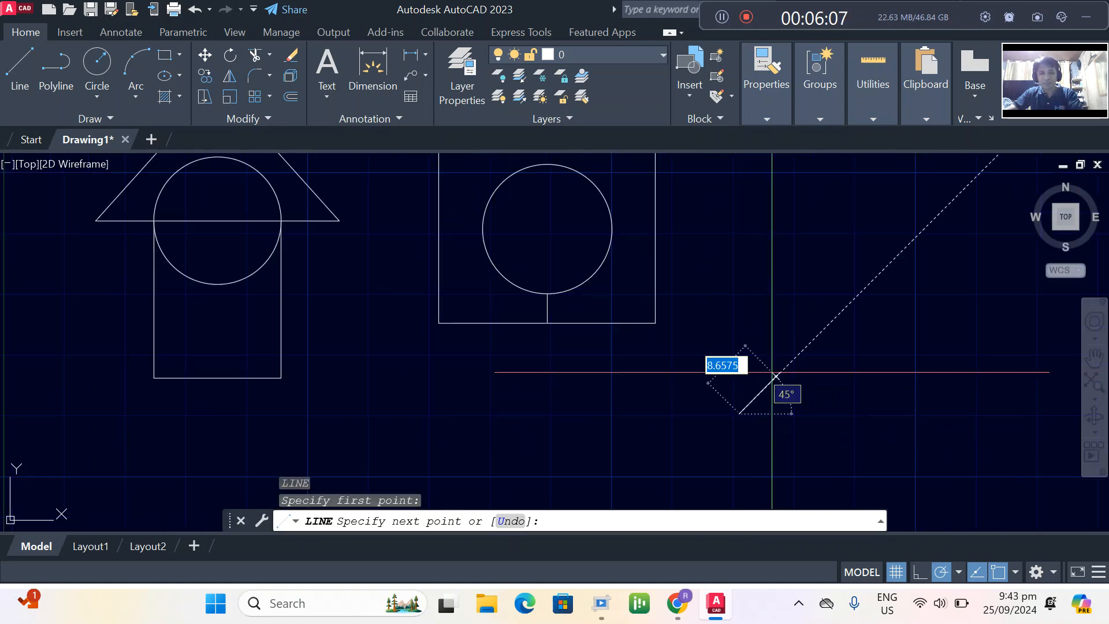
{"action": "left_click", "coordinate": [886, 204]}
{"action": "key", "text": "Return"}
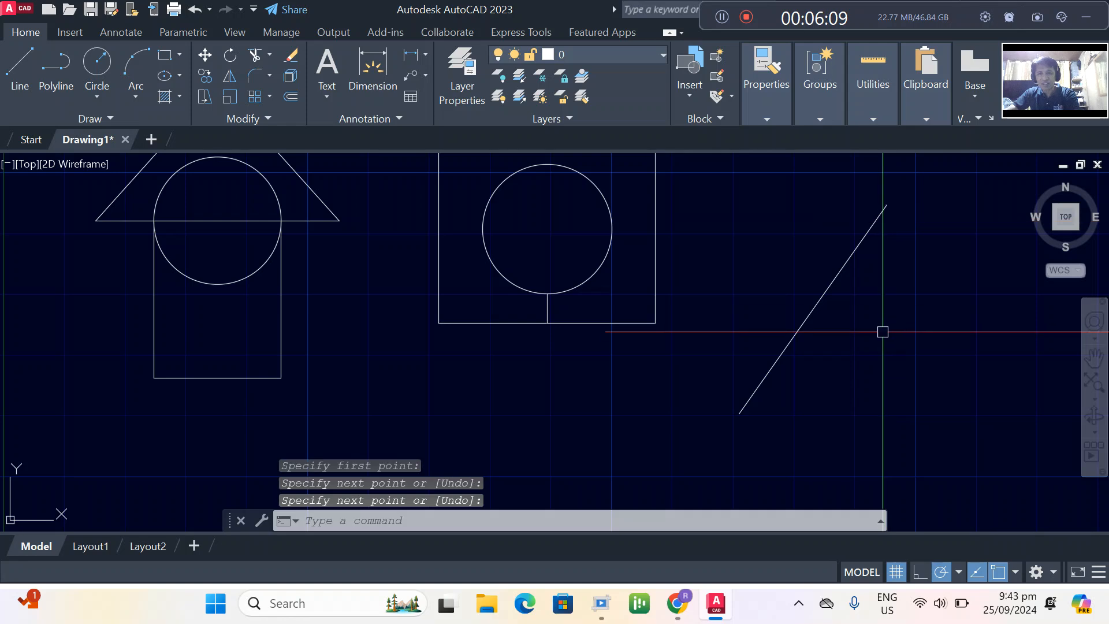
Draw a line about 20.2 units long sloping down to the right across the upper part of the slanted line
{"action": "key", "text": "Return"}
{"action": "left_click", "coordinate": [789, 243]}
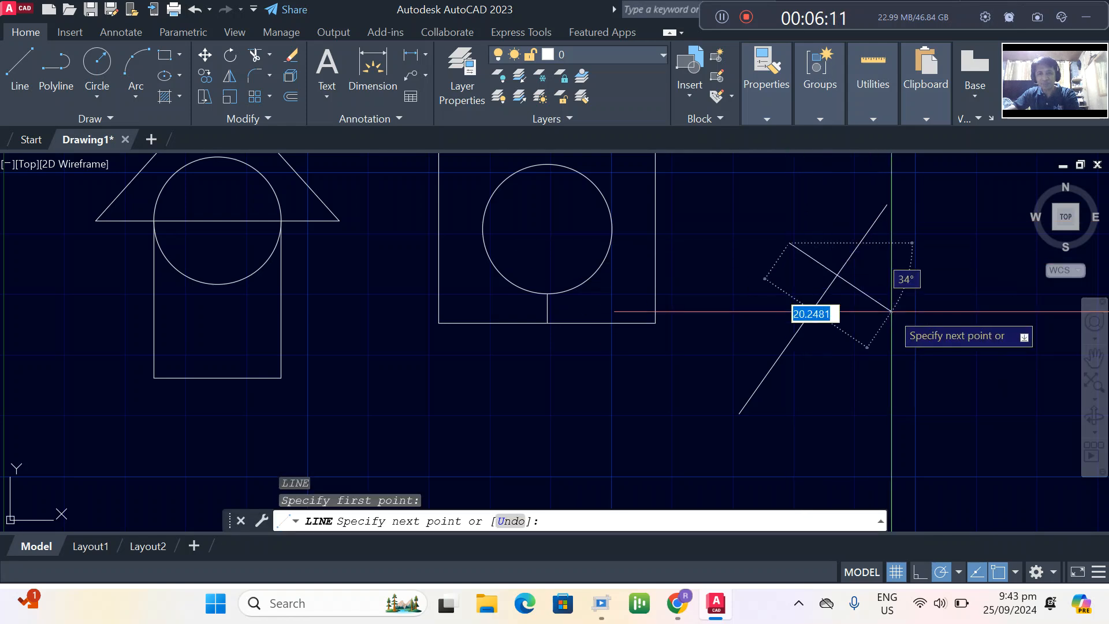
{"action": "left_click", "coordinate": [891, 311]}
{"action": "key", "text": "Return"}
{"action": "scroll", "coordinate": [884, 316], "scroll_direction": "down", "scroll_amount": 1}
{"action": "scroll", "coordinate": [842, 279], "scroll_direction": "up", "scroll_amount": 2}
{"action": "scroll", "coordinate": [841, 280], "scroll_direction": "down", "scroll_amount": 3}
{"action": "type", "text": "l"}
{"action": "key", "text": "Return"}
{"action": "left_click", "coordinate": [855, 398]}
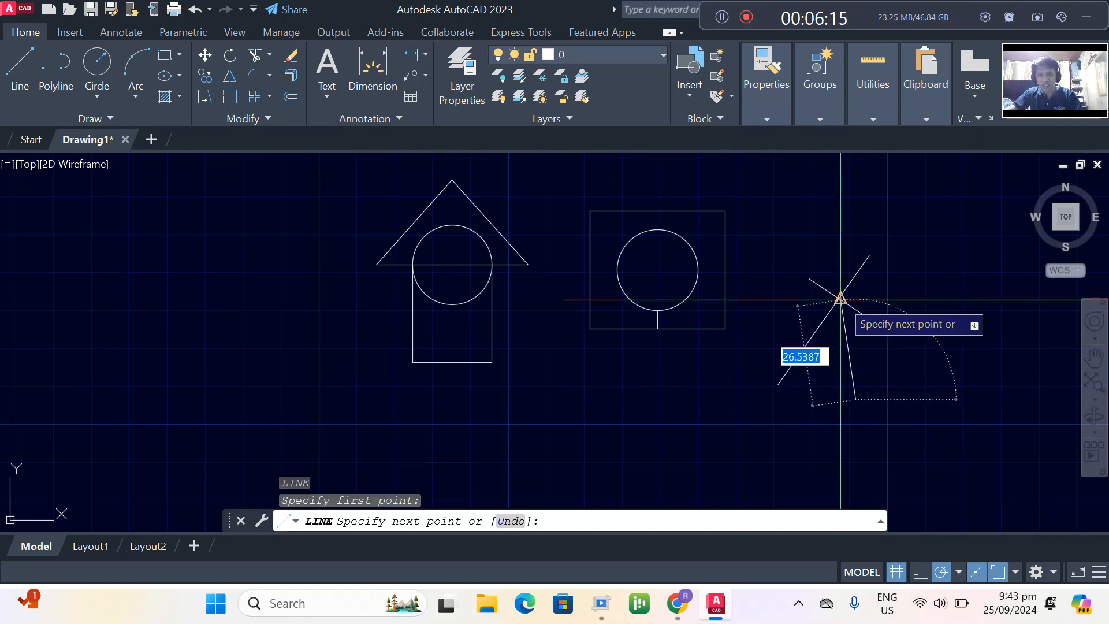
{"action": "scroll", "coordinate": [840, 298], "scroll_direction": "up", "scroll_amount": 3}
{"action": "scroll", "coordinate": [847, 292], "scroll_direction": "up", "scroll_amount": 2}
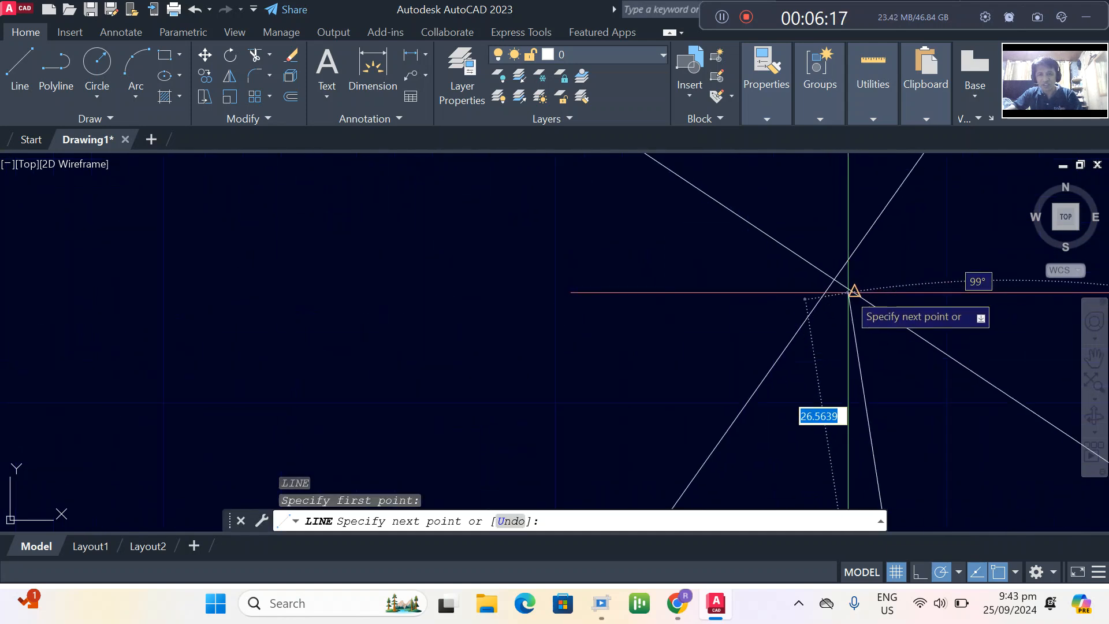
{"action": "scroll", "coordinate": [838, 282], "scroll_direction": "up", "scroll_amount": 2}
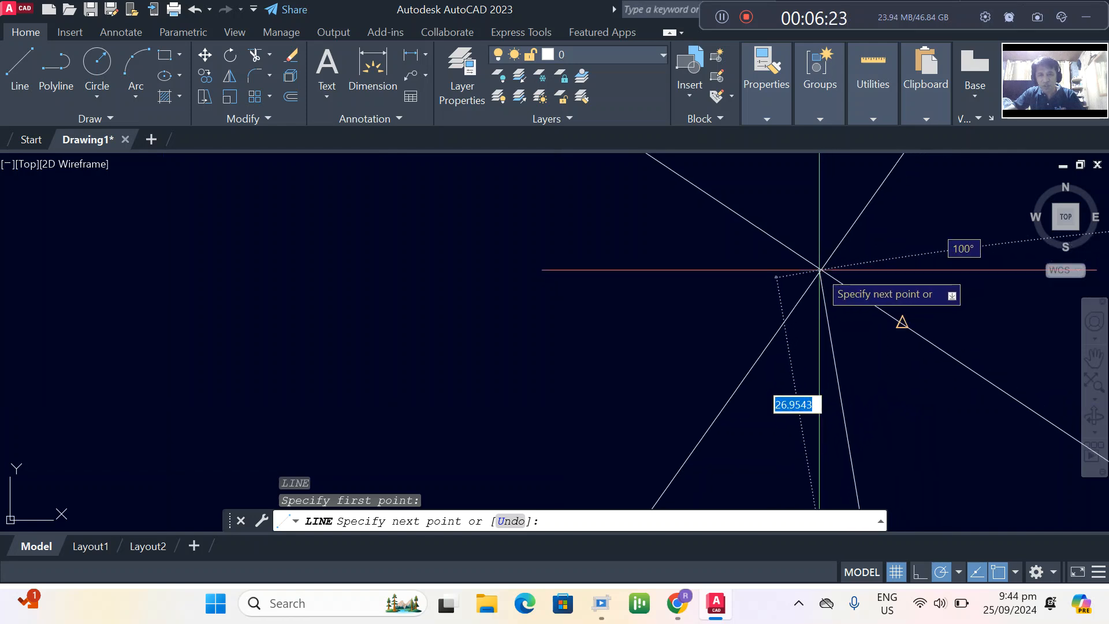
{"action": "key", "text": "Escape"}
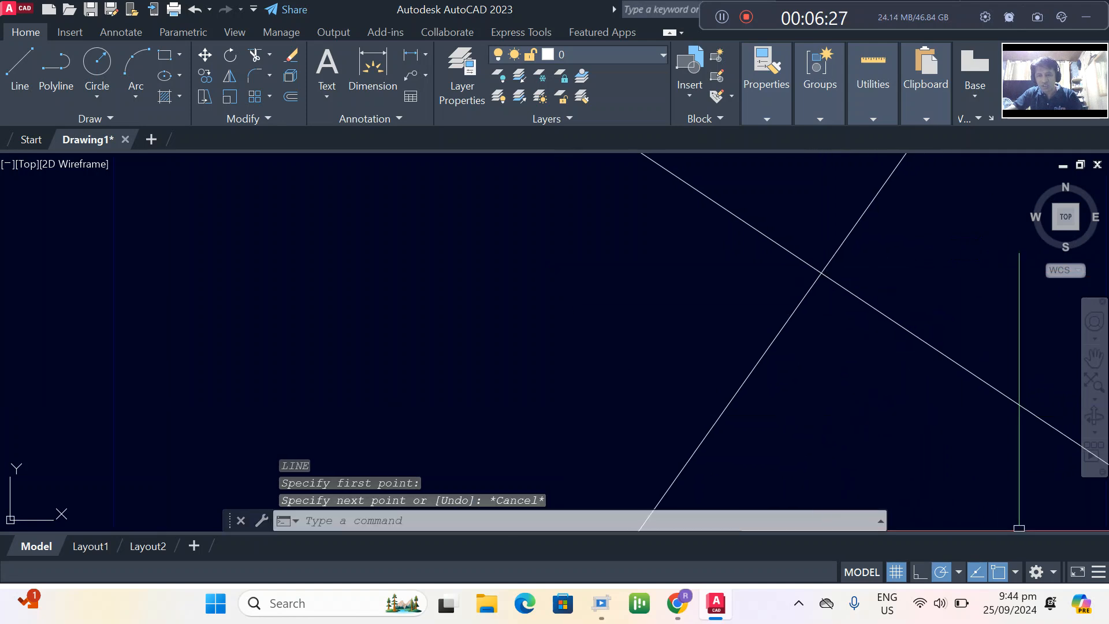
Check the active object snap modes, and draw a circle of about 0.61 radius centred on the intersection of the two slanted lines
{"action": "left_click", "coordinate": [1014, 572]}
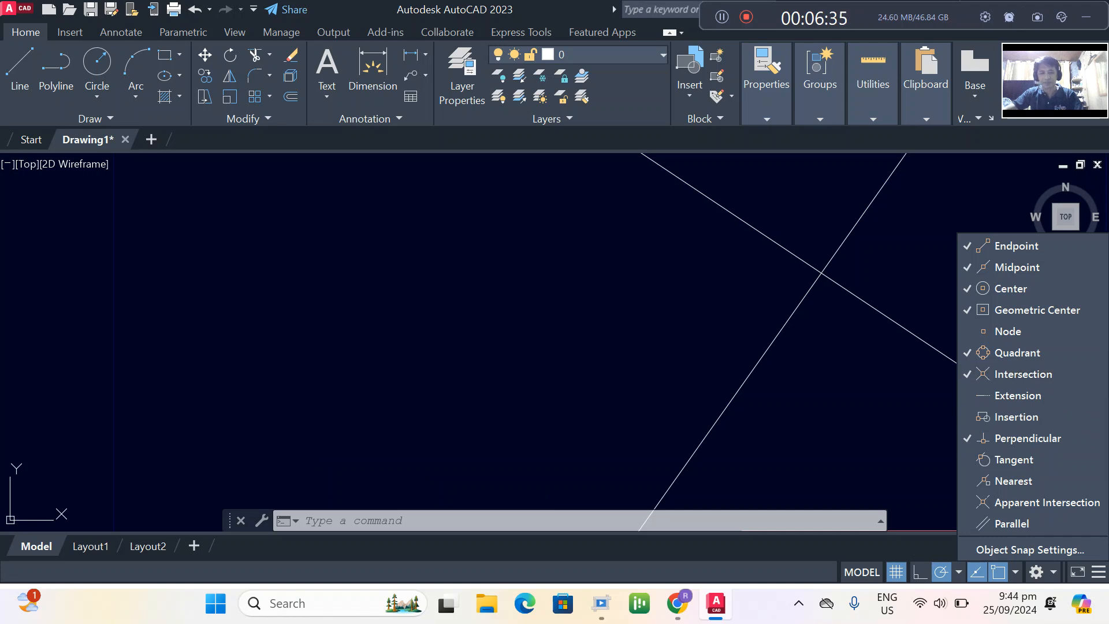
{"action": "key", "text": "Escape"}
{"action": "key", "text": "Escape"}
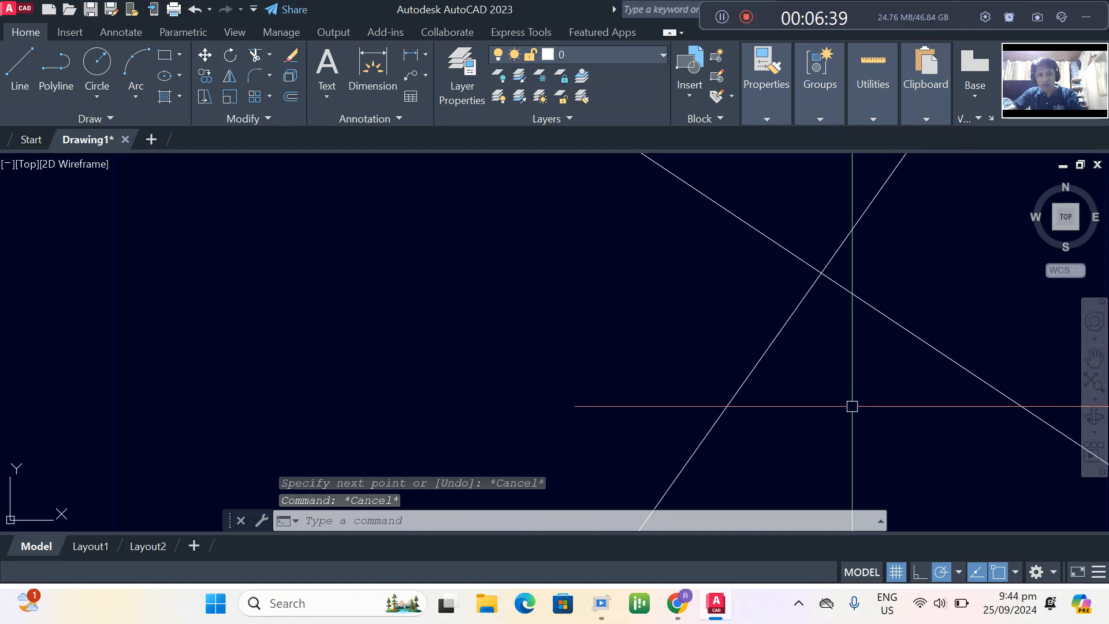
{"action": "type", "text": "c"}
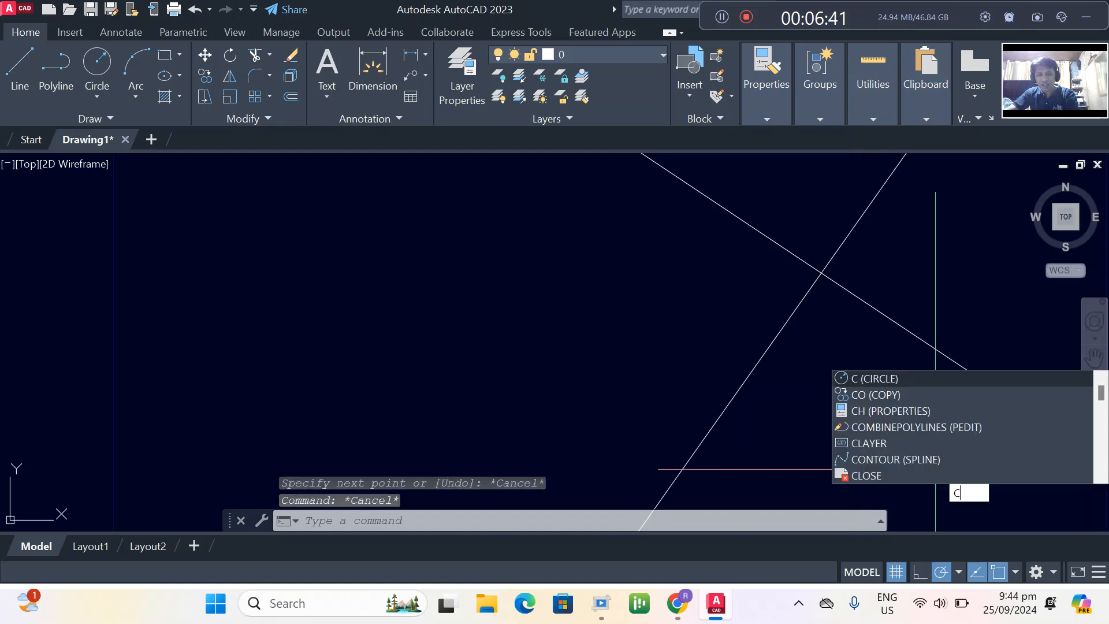
{"action": "key", "text": "Return"}
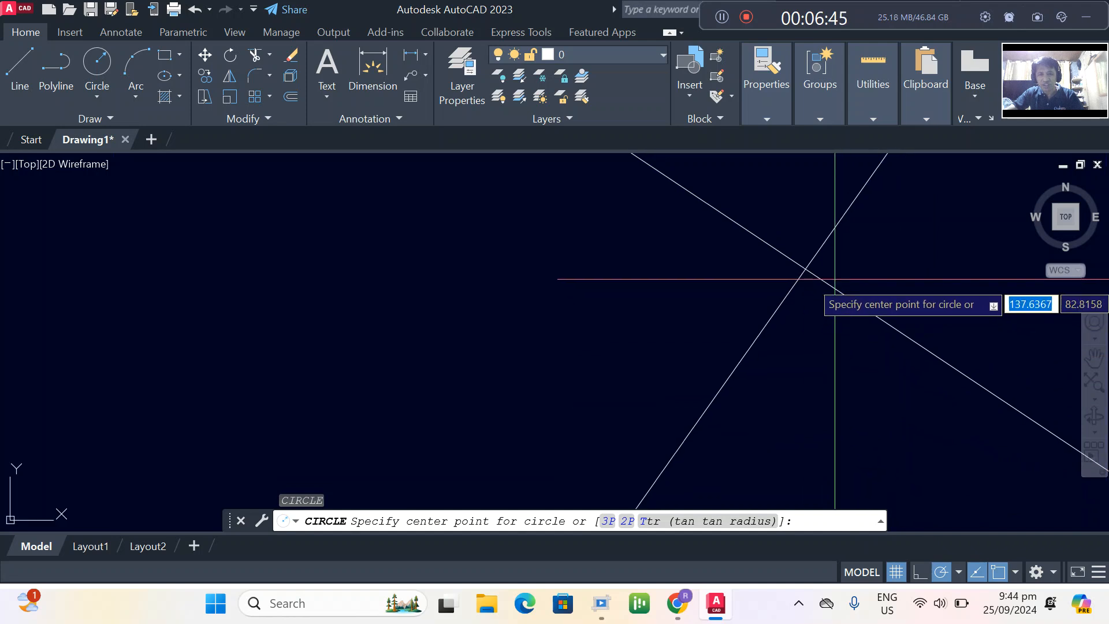
{"action": "left_click", "coordinate": [805, 269]}
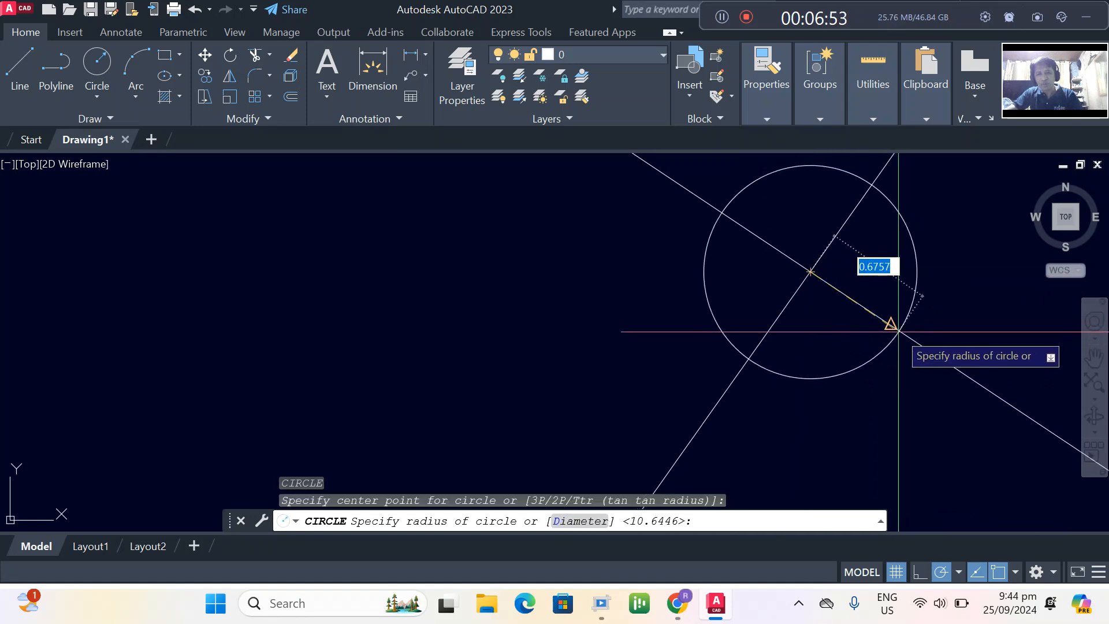
{"action": "left_click", "coordinate": [890, 324]}
Turn off running object snap
{"action": "scroll", "coordinate": [815, 330], "scroll_direction": "down", "scroll_amount": 6}
{"action": "scroll", "coordinate": [810, 317], "scroll_direction": "down", "scroll_amount": 3}
{"action": "scroll", "coordinate": [808, 311], "scroll_direction": "up", "scroll_amount": 2}
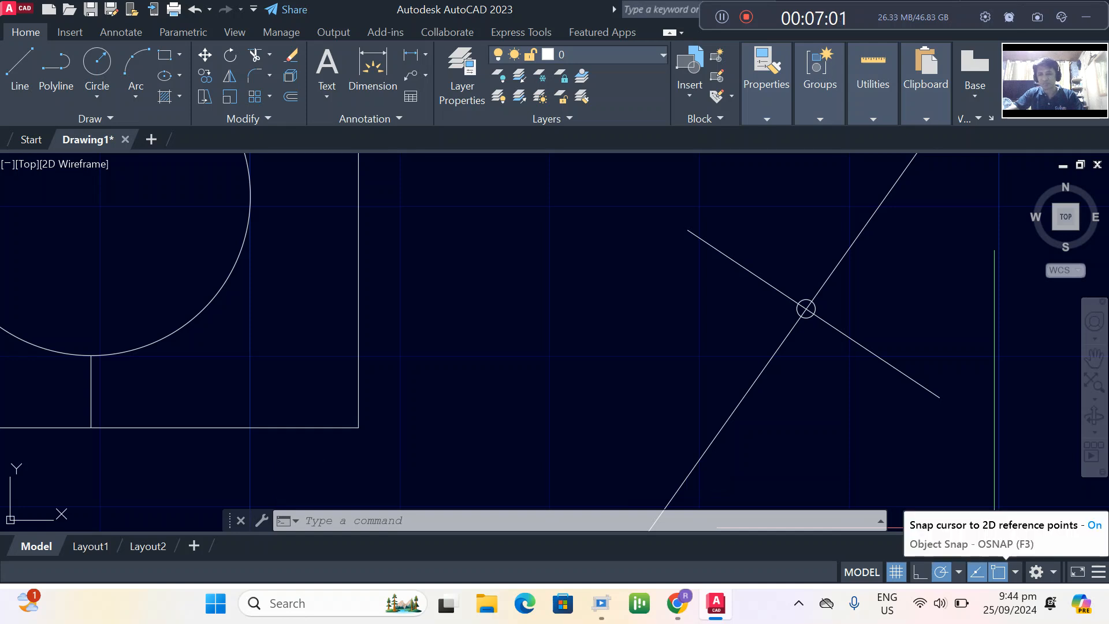
{"action": "scroll", "coordinate": [841, 380], "scroll_direction": "down", "scroll_amount": 4}
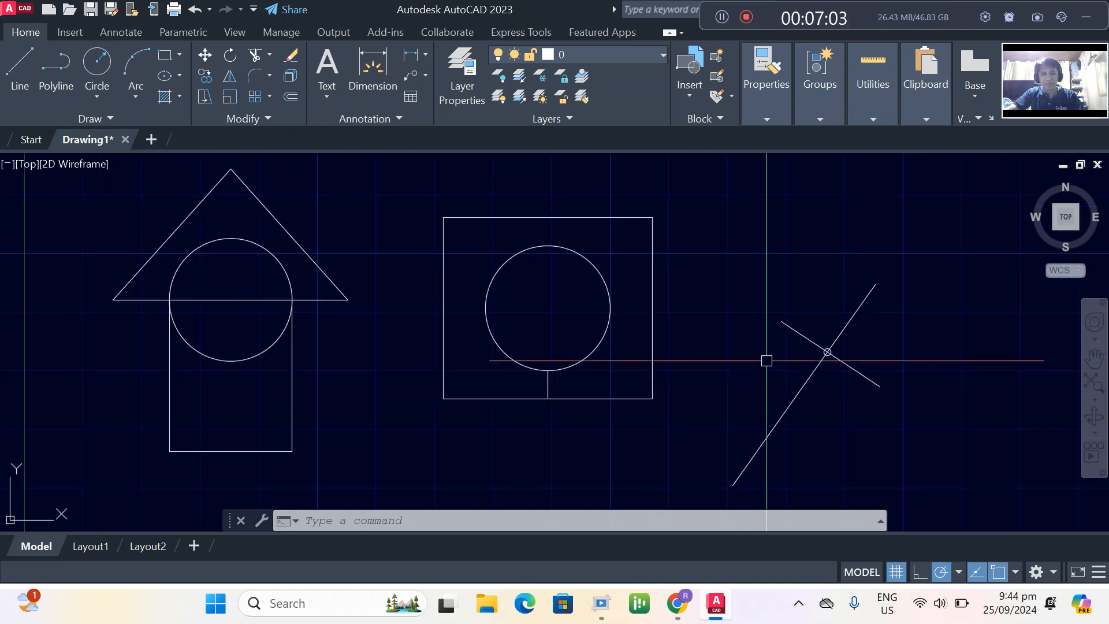
{"action": "scroll", "coordinate": [774, 344], "scroll_direction": "down", "scroll_amount": 4}
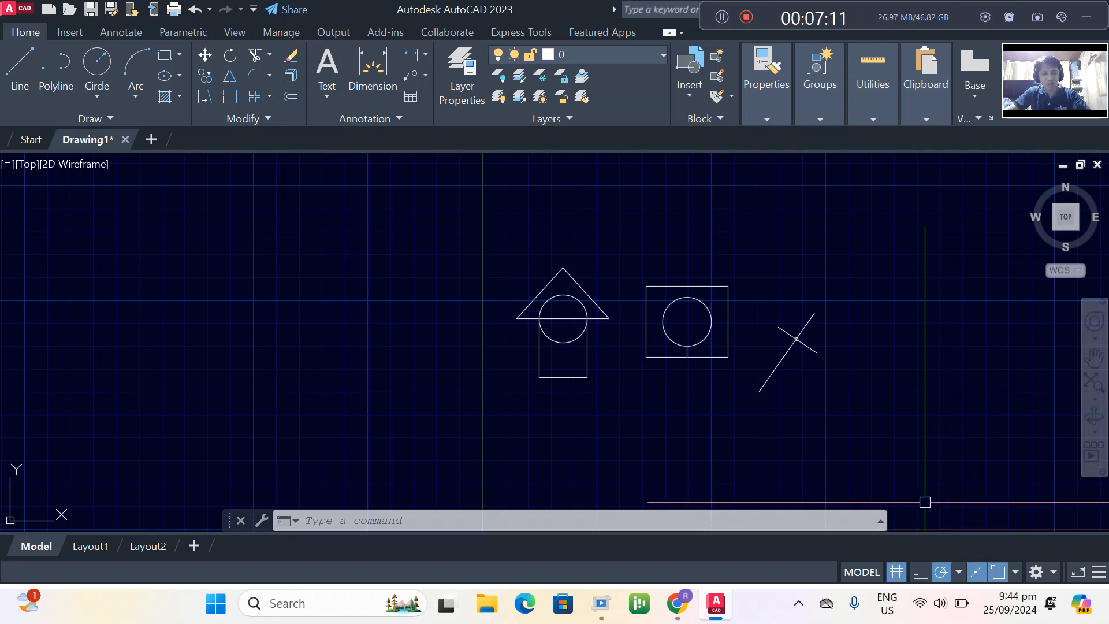
{"action": "key", "text": "F3"}
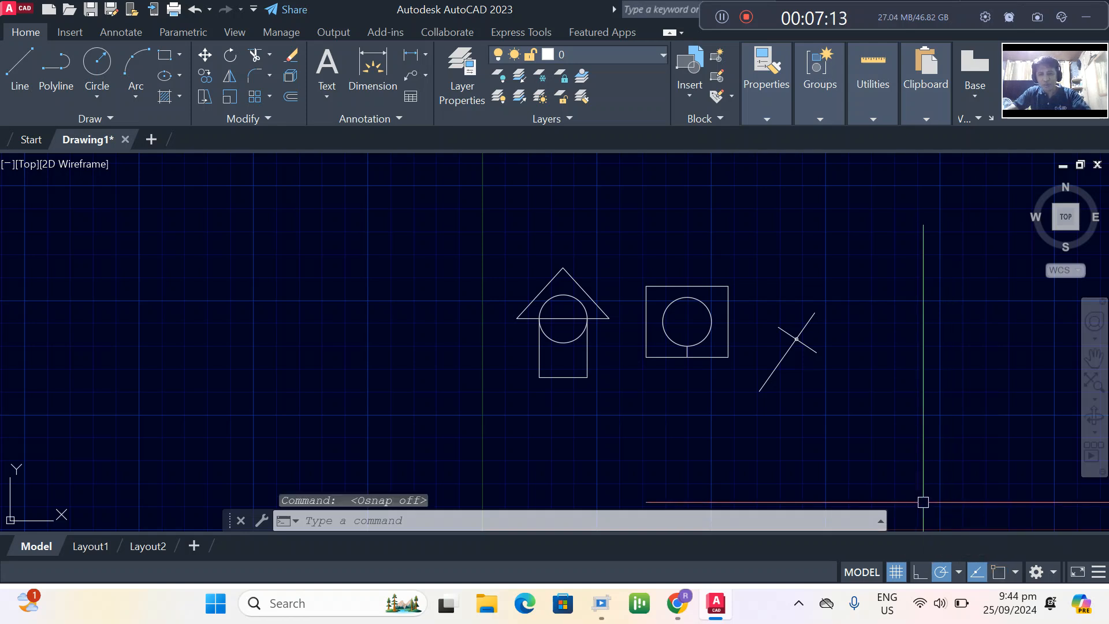
Draw a single horizontal line in the empty area above and to the right of the crossed lines
{"action": "scroll", "coordinate": [844, 404], "scroll_direction": "up", "scroll_amount": 4}
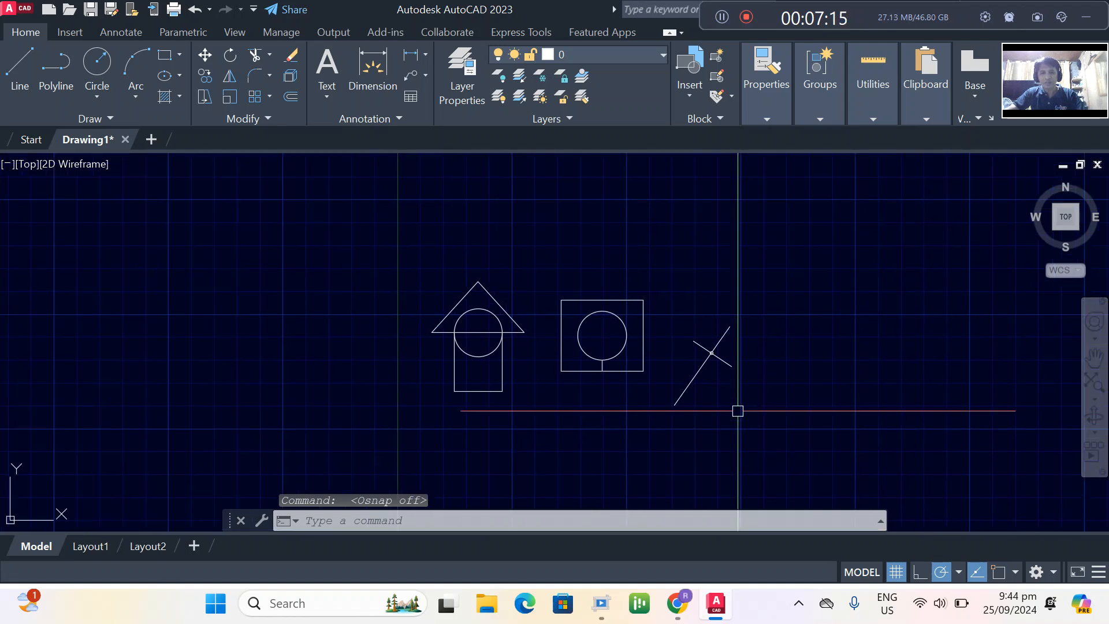
{"action": "middle_click_drag", "start_coordinate": [699, 371], "coordinate": [669, 380]}
{"action": "scroll", "coordinate": [687, 386], "scroll_direction": "down", "scroll_amount": 3}
{"action": "middle_click_drag", "start_coordinate": [768, 346], "coordinate": [710, 366]}
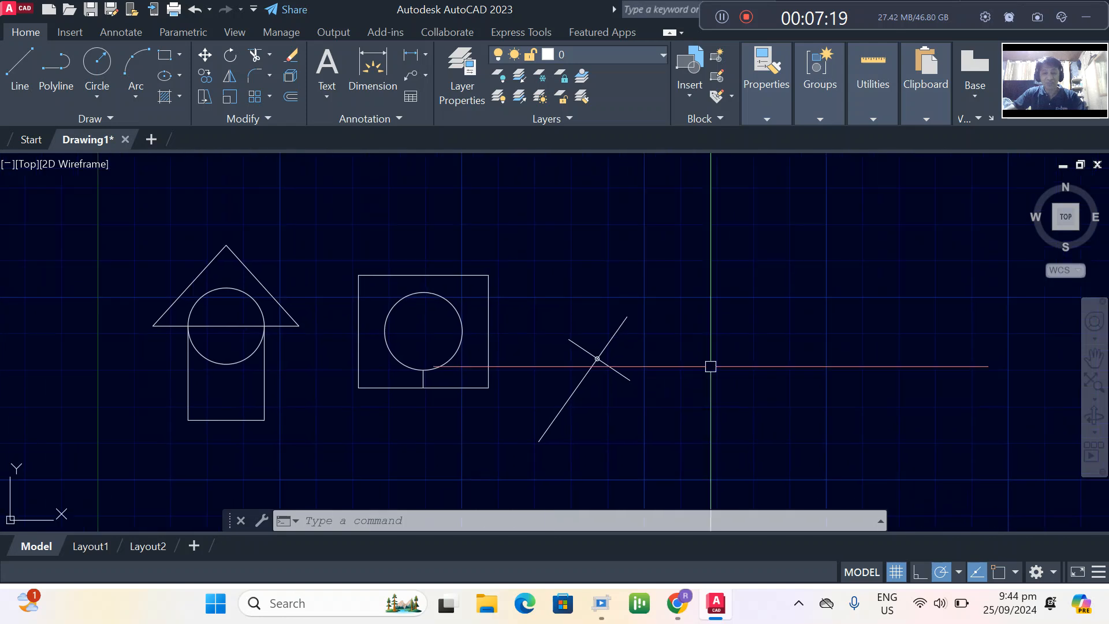
{"action": "type", "text": "l"}
{"action": "key", "text": "Return"}
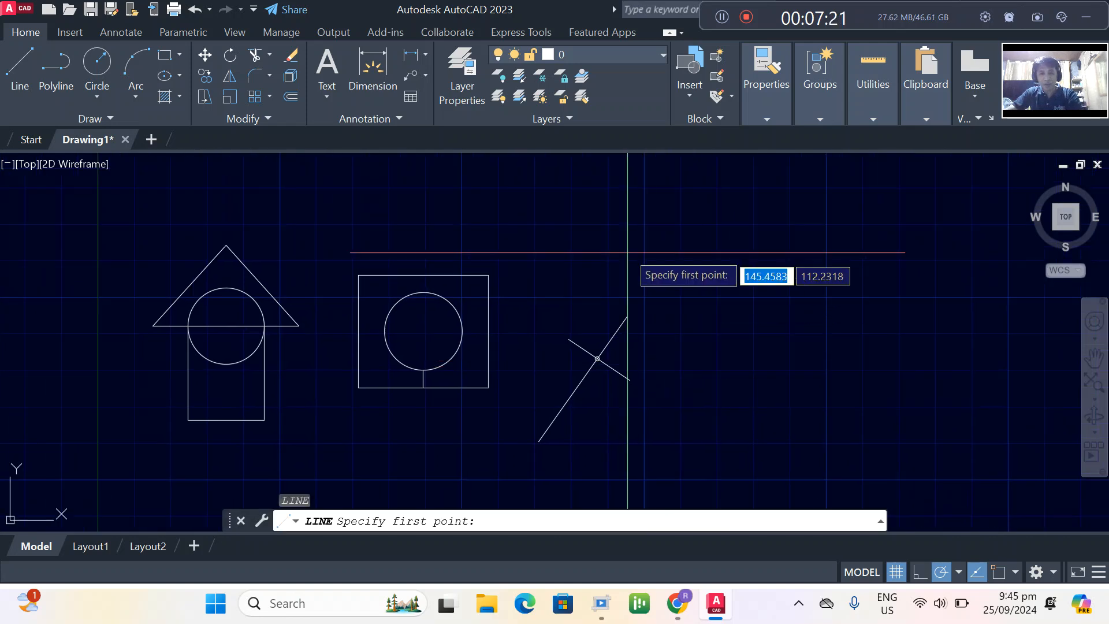
{"action": "left_click", "coordinate": [609, 229]}
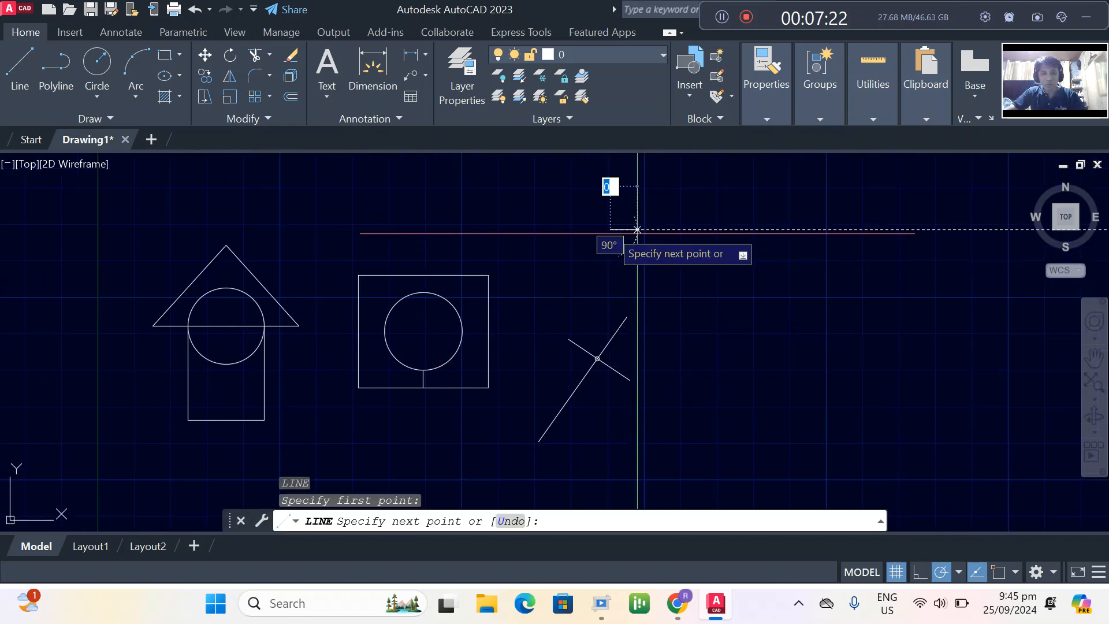
{"action": "left_click", "coordinate": [823, 230]}
{"action": "key", "text": "Return"}
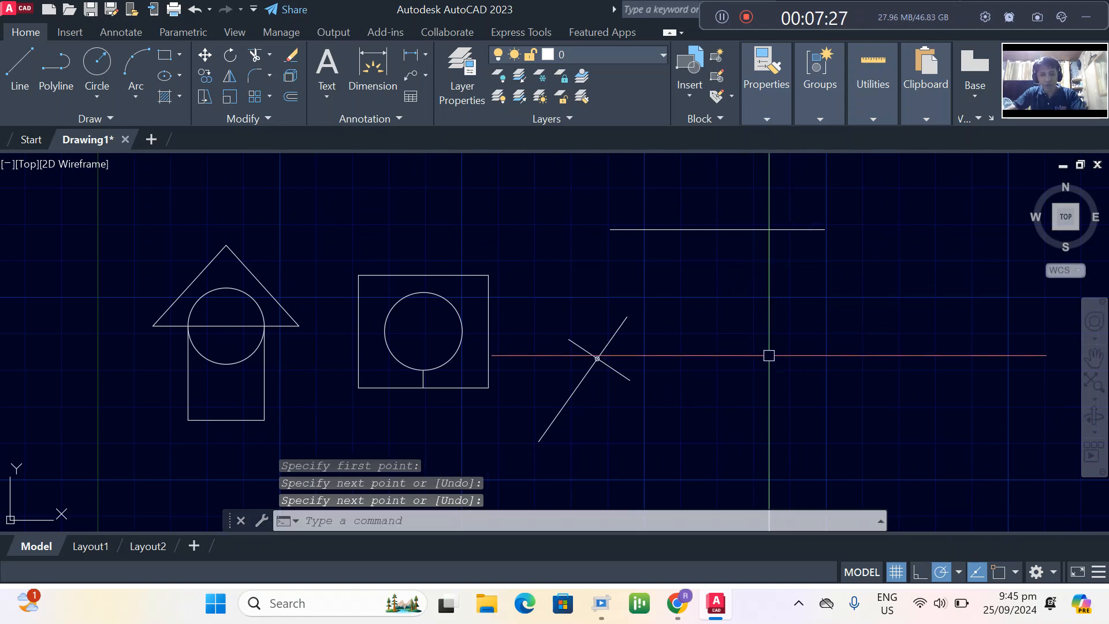
Draw a circle centred on the horizontal line's midpoint, using a one-time Midpoint snap override for its center
{"action": "type", "text": "c"}
{"action": "key", "text": "Return"}
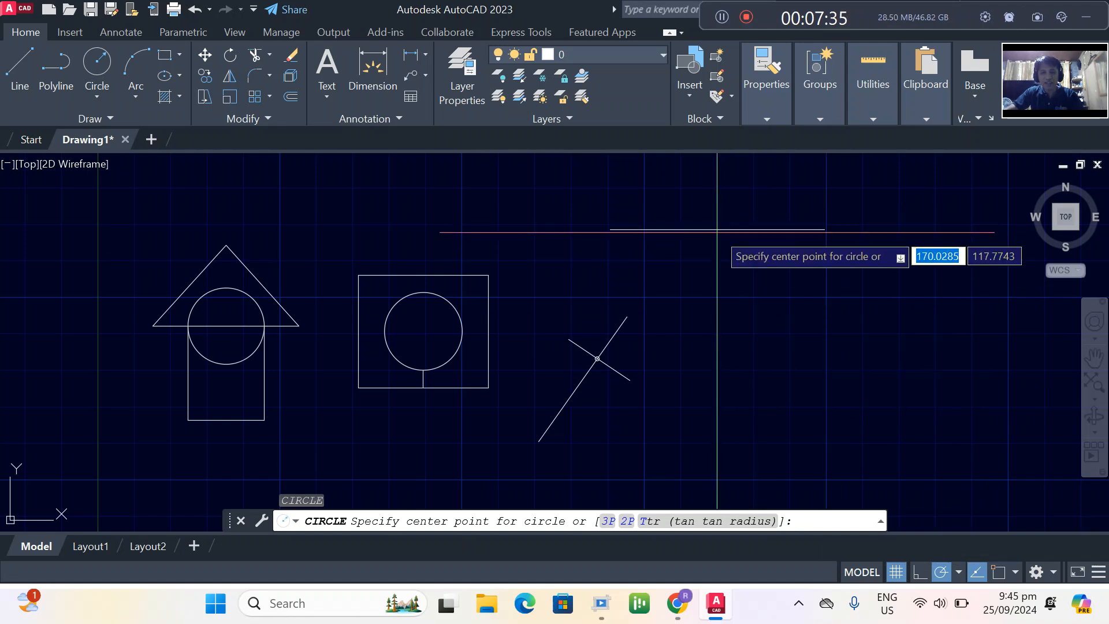
{"action": "scroll", "coordinate": [716, 228], "scroll_direction": "up", "scroll_amount": 1}
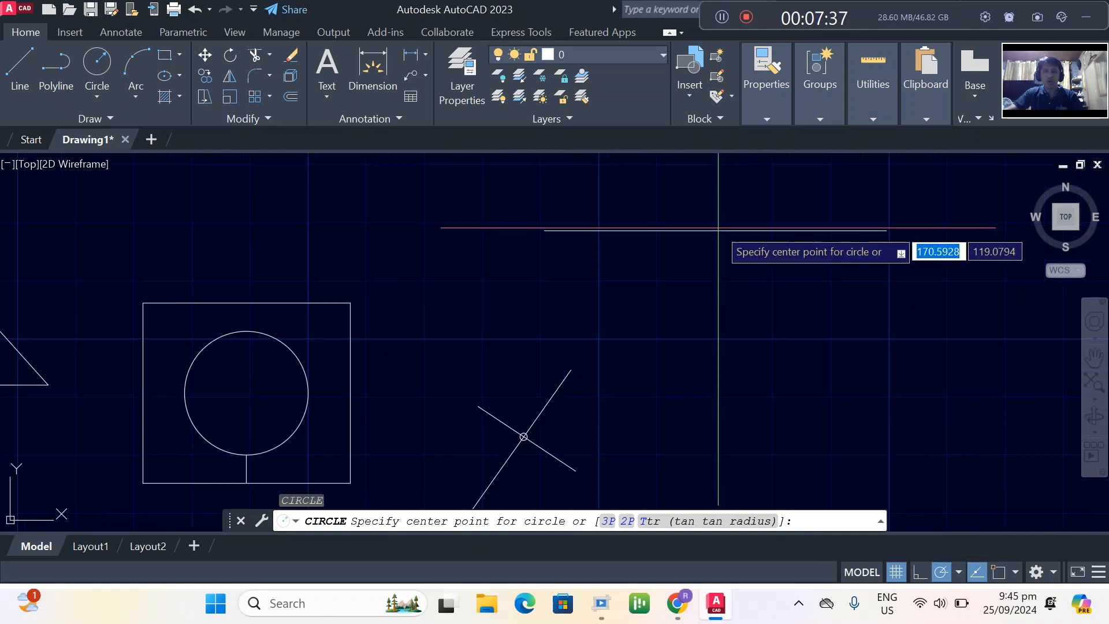
{"action": "scroll", "coordinate": [710, 234], "scroll_direction": "down", "scroll_amount": 1}
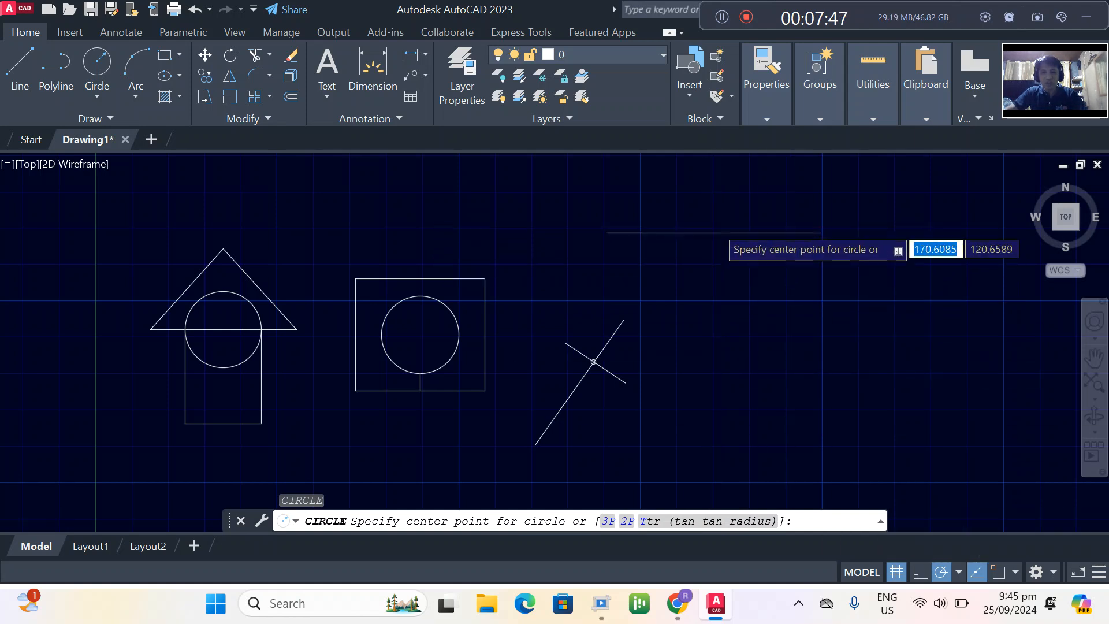
{"action": "scroll", "coordinate": [716, 237], "scroll_direction": "up", "scroll_amount": 2}
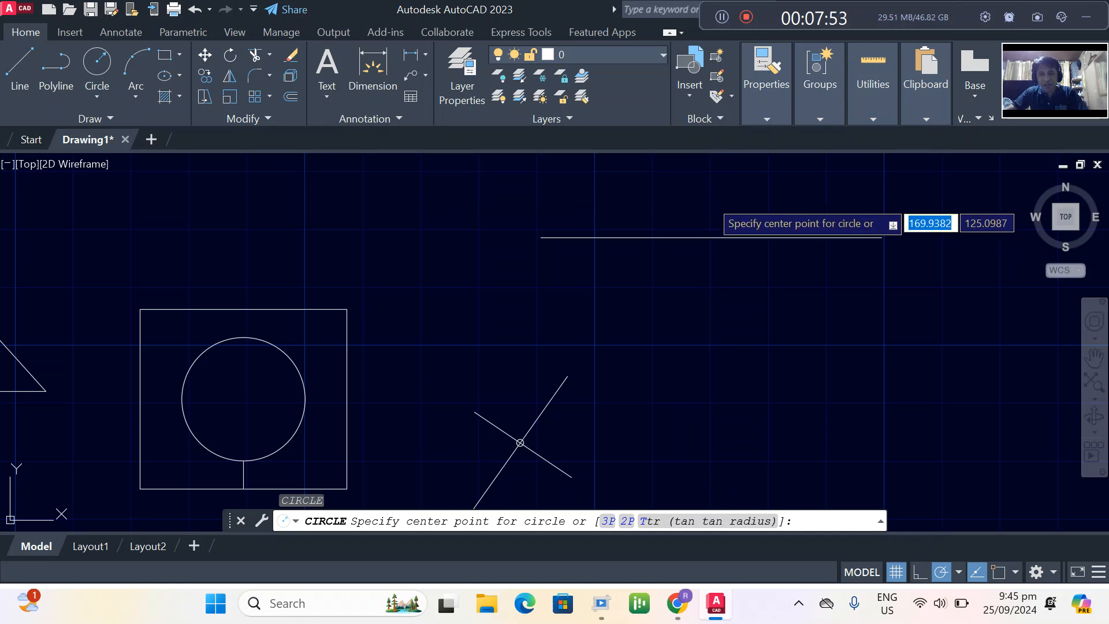
{"action": "right_click", "coordinate": [710, 237], "text": "shift"}
{"action": "mouse_move", "coordinate": [768, 205]}
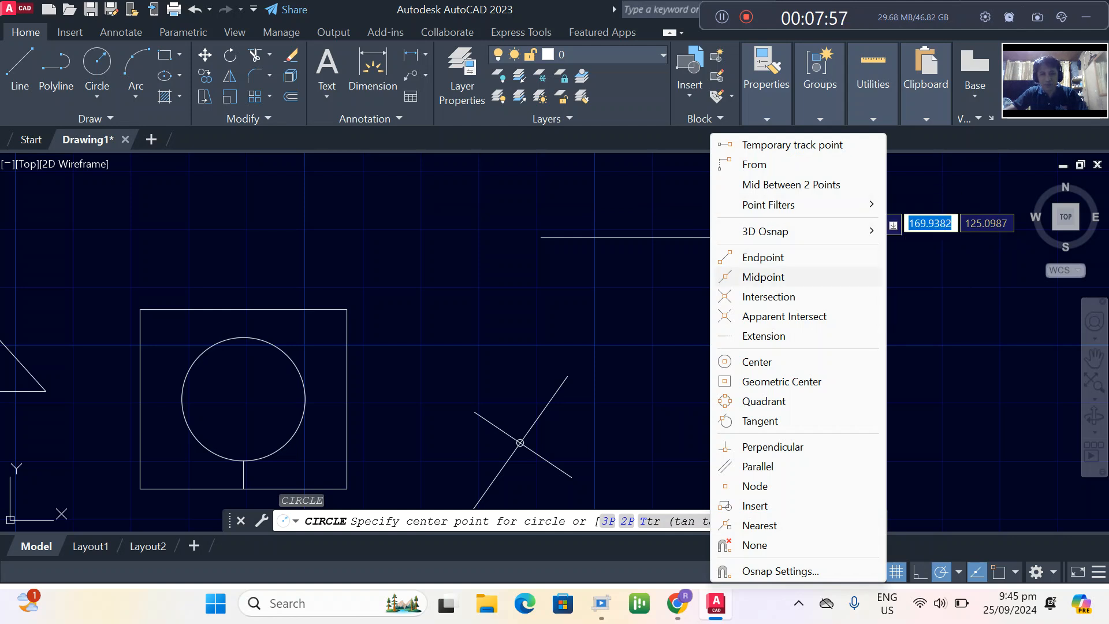
{"action": "left_click", "coordinate": [762, 277]}
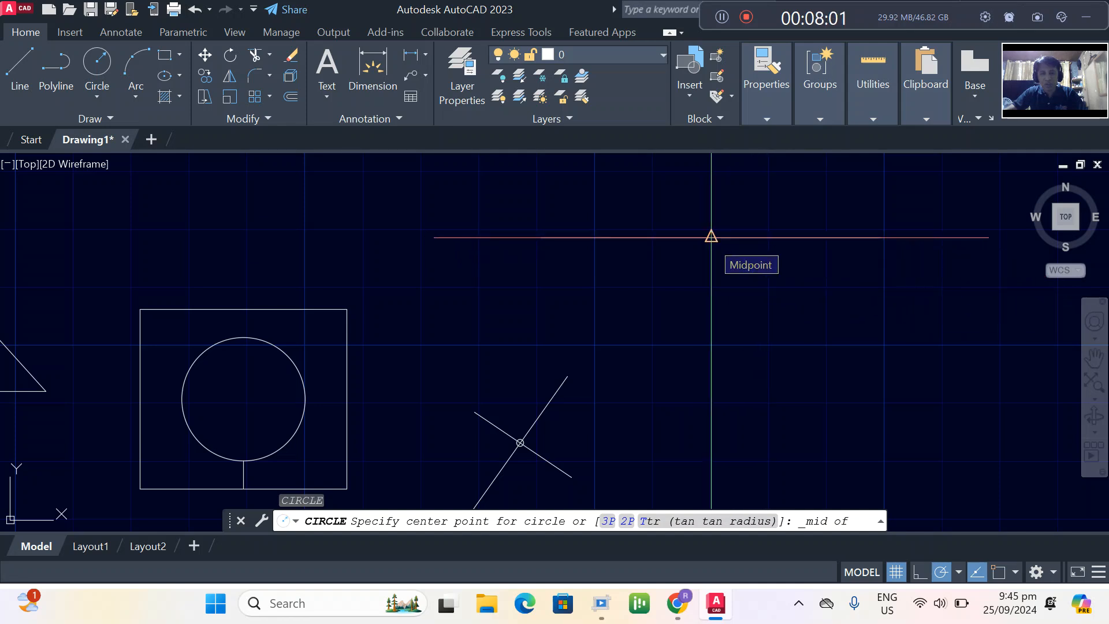
{"action": "left_click", "coordinate": [711, 237]}
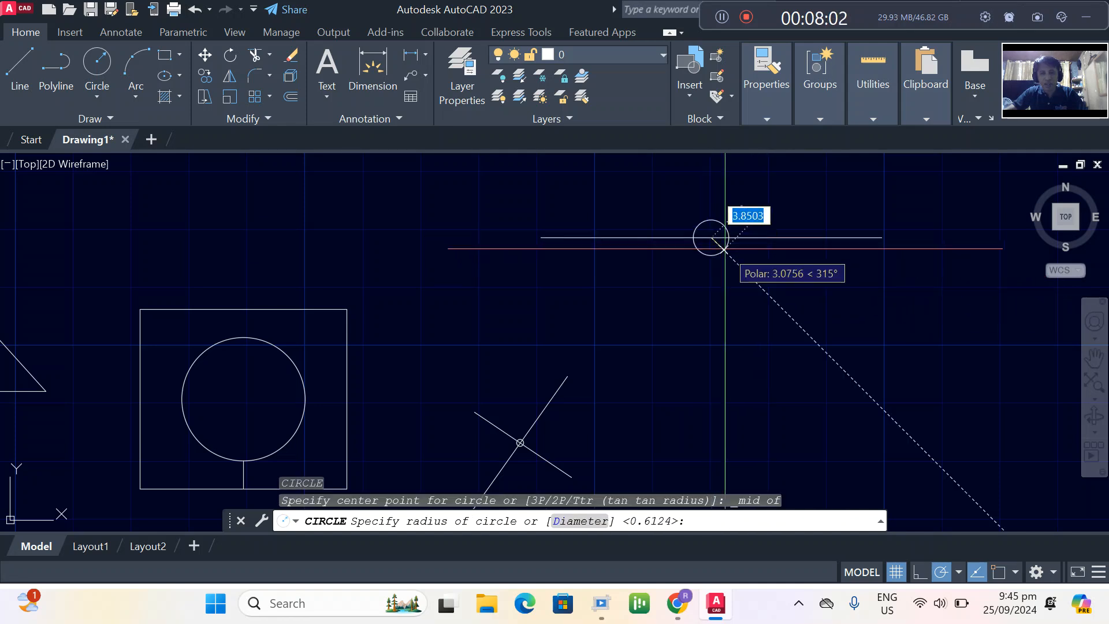
{"action": "left_click", "coordinate": [763, 292]}
Draw a rectangle in the empty area below and to the right of the circle on the horizontal line
{"action": "scroll", "coordinate": [761, 290], "scroll_direction": "down", "scroll_amount": 2}
{"action": "scroll", "coordinate": [760, 288], "scroll_direction": "down", "scroll_amount": 2}
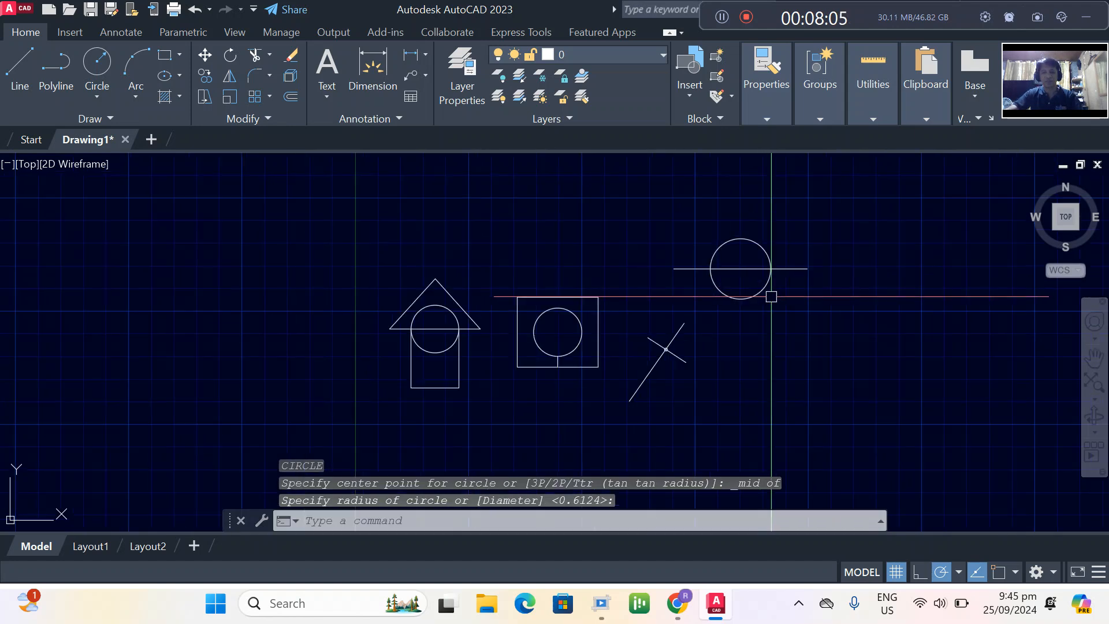
{"action": "scroll", "coordinate": [758, 306], "scroll_direction": "down", "scroll_amount": 2}
{"action": "scroll", "coordinate": [757, 311], "scroll_direction": "up", "scroll_amount": 3}
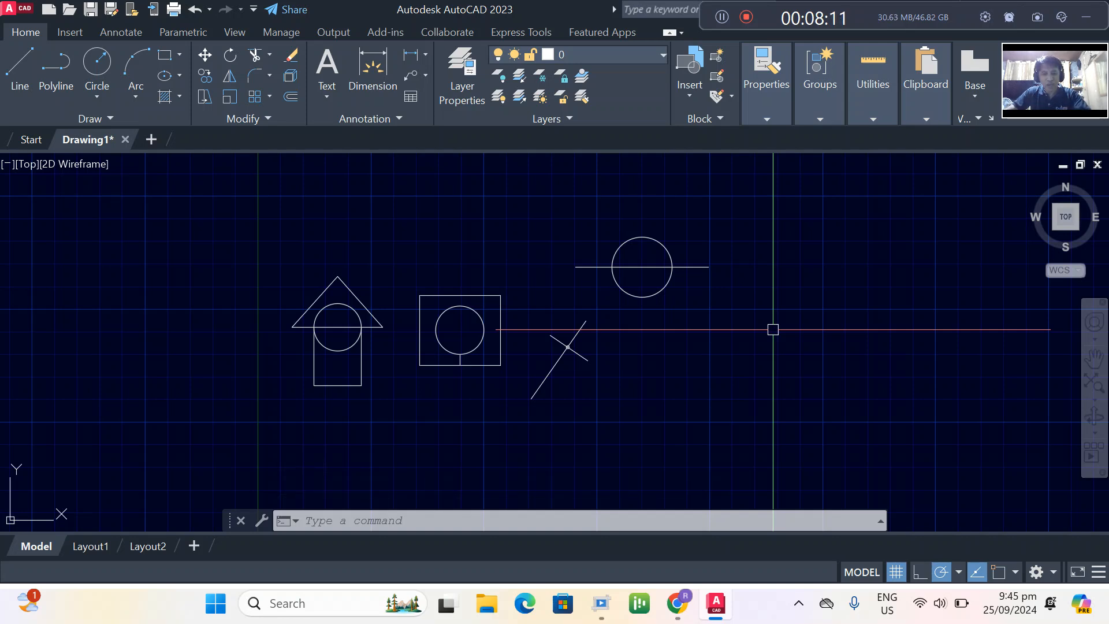
{"action": "type", "text": "rec"}
{"action": "key", "text": "Return"}
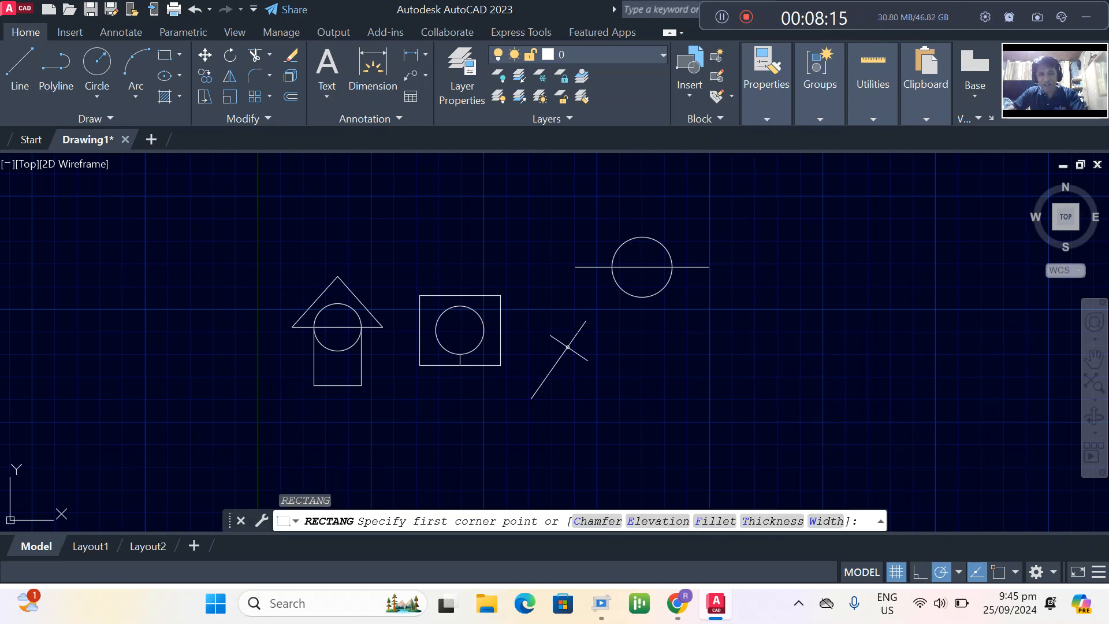
{"action": "left_click", "coordinate": [751, 323]}
{"action": "left_click", "coordinate": [843, 399]}
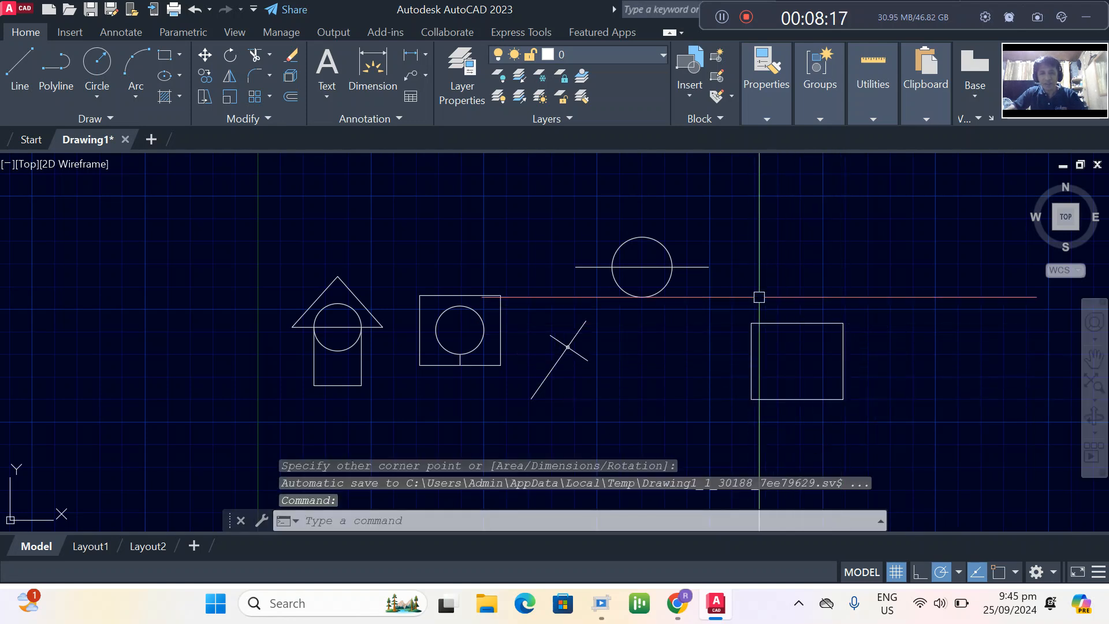
Try the one-time Endpoint snap override near the new rectangle with no drawing command running
{"action": "scroll", "coordinate": [759, 296], "scroll_direction": "down", "scroll_amount": 2}
{"action": "scroll", "coordinate": [839, 329], "scroll_direction": "up", "scroll_amount": 2}
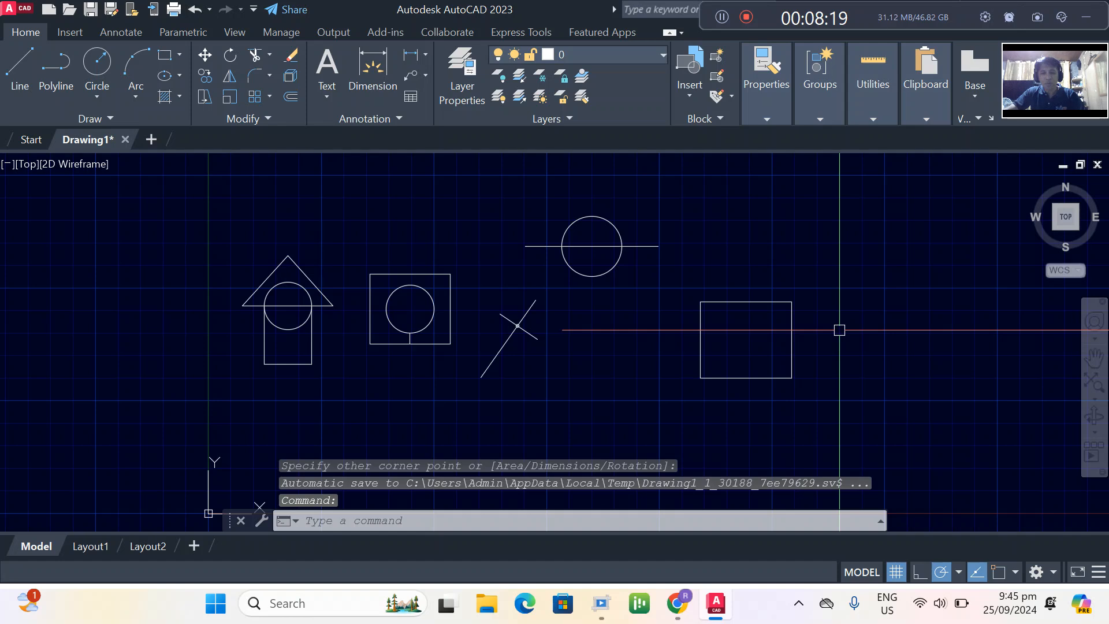
{"action": "scroll", "coordinate": [811, 320], "scroll_direction": "up", "scroll_amount": 2}
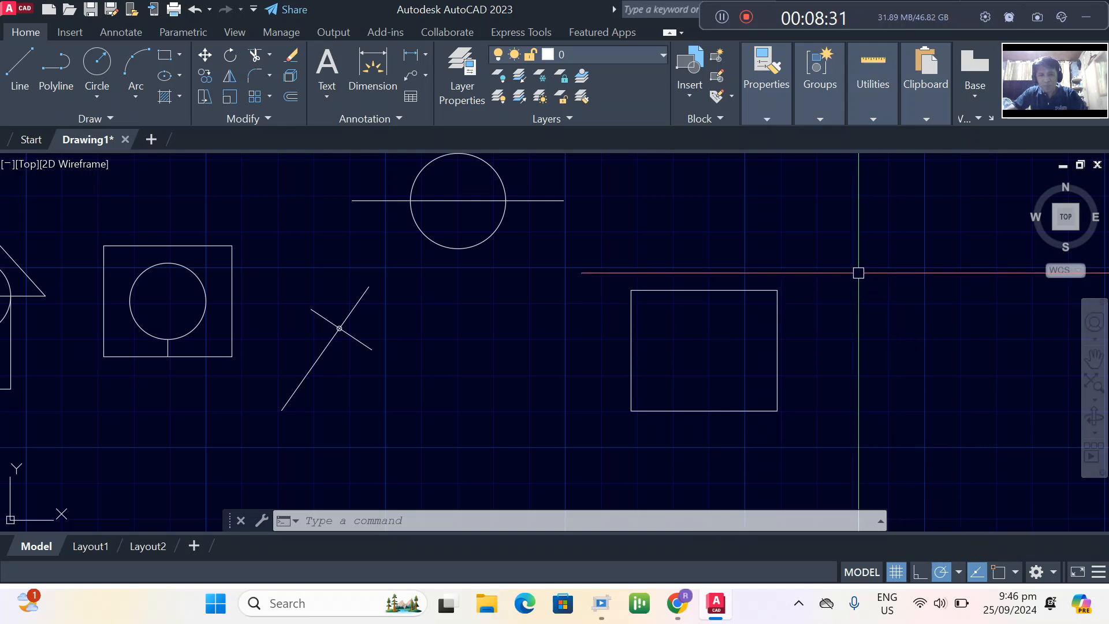
{"action": "right_click", "coordinate": [856, 261], "text": "shift"}
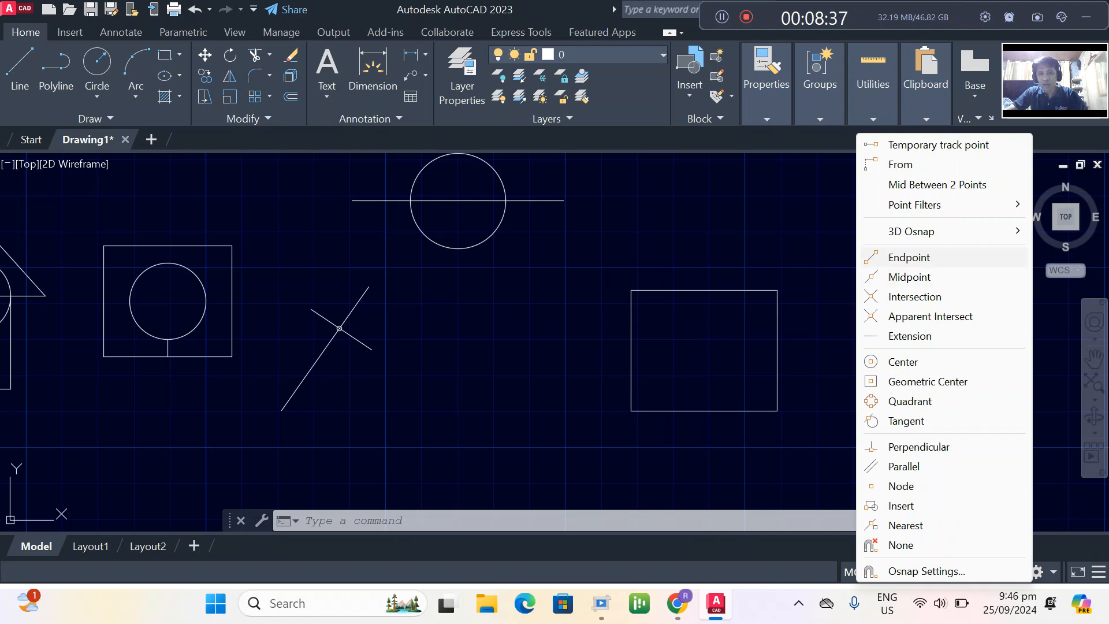
{"action": "left_click", "coordinate": [909, 256]}
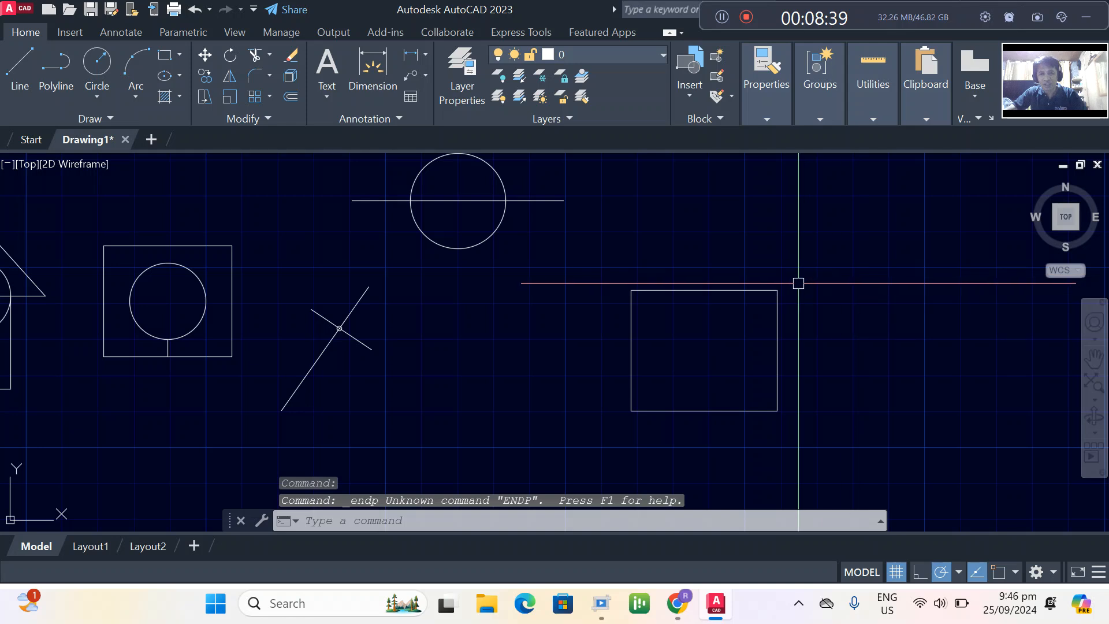
Draw a circle centred on the new rectangle's upper-right corner, using a one-time Endpoint snap override for its center
{"action": "type", "text": "c"}
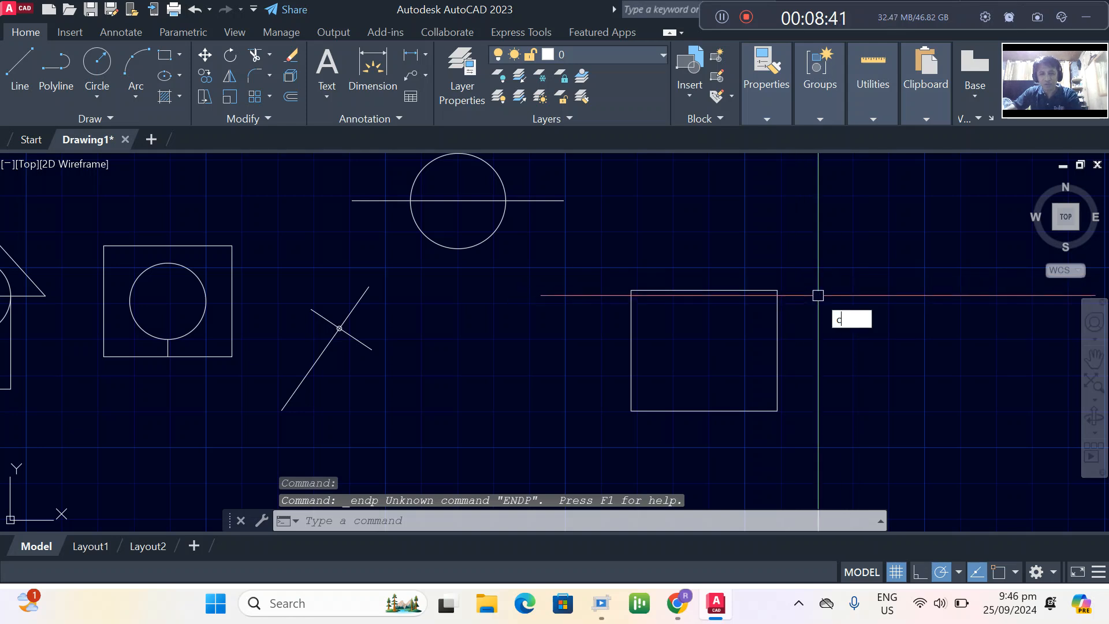
{"action": "key", "text": "Return"}
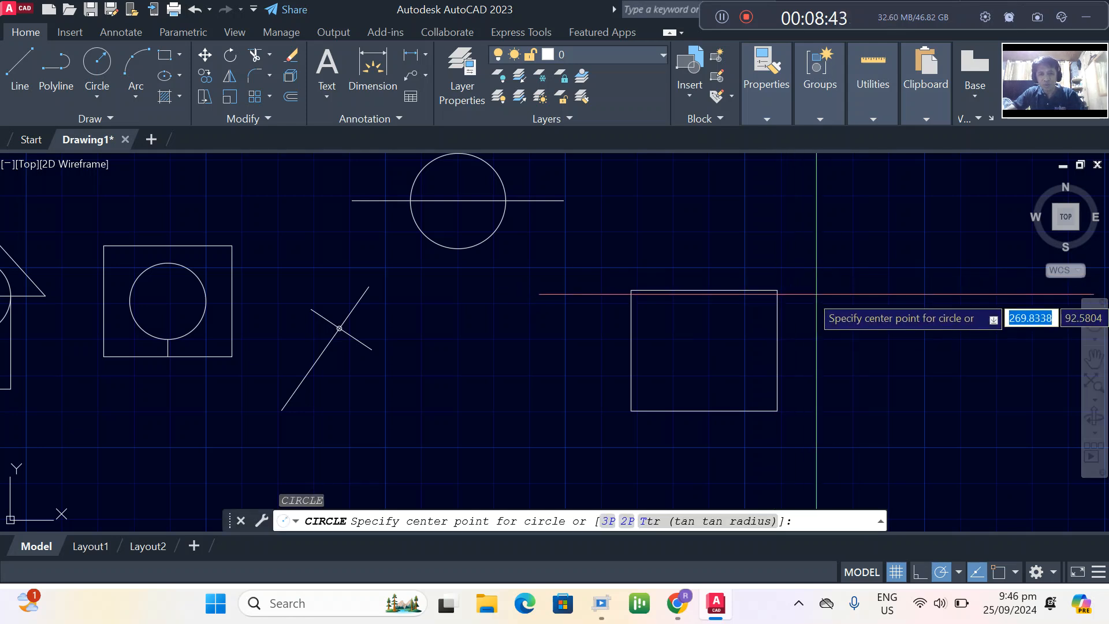
{"action": "right_click", "coordinate": [811, 294], "text": "shift"}
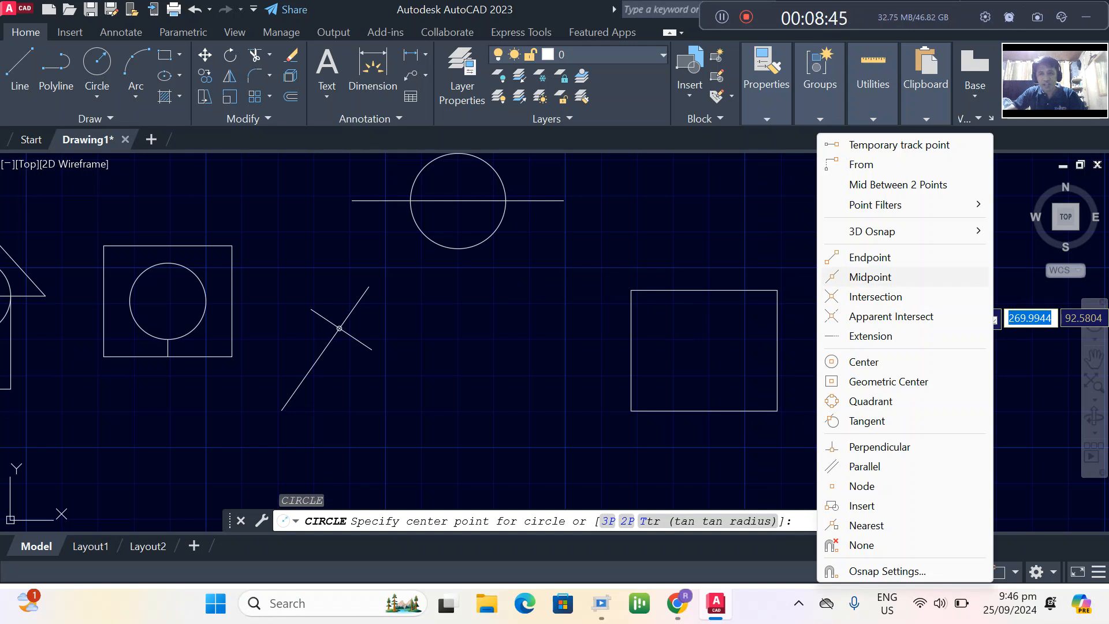
{"action": "left_click", "coordinate": [869, 257]}
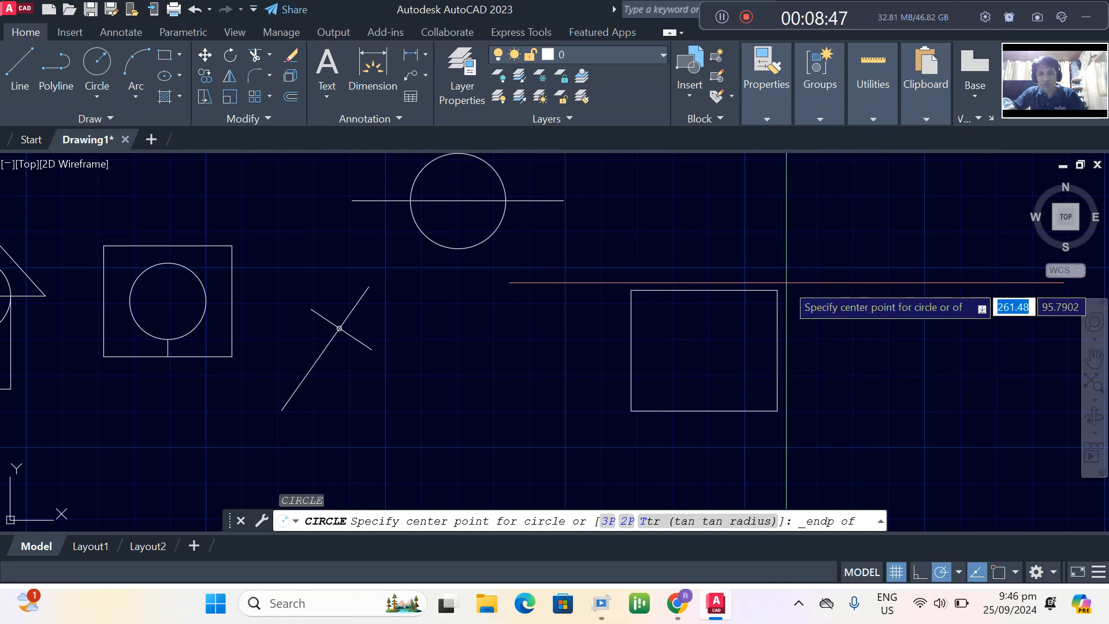
{"action": "left_click", "coordinate": [777, 290]}
{"action": "left_click", "coordinate": [822, 281]}
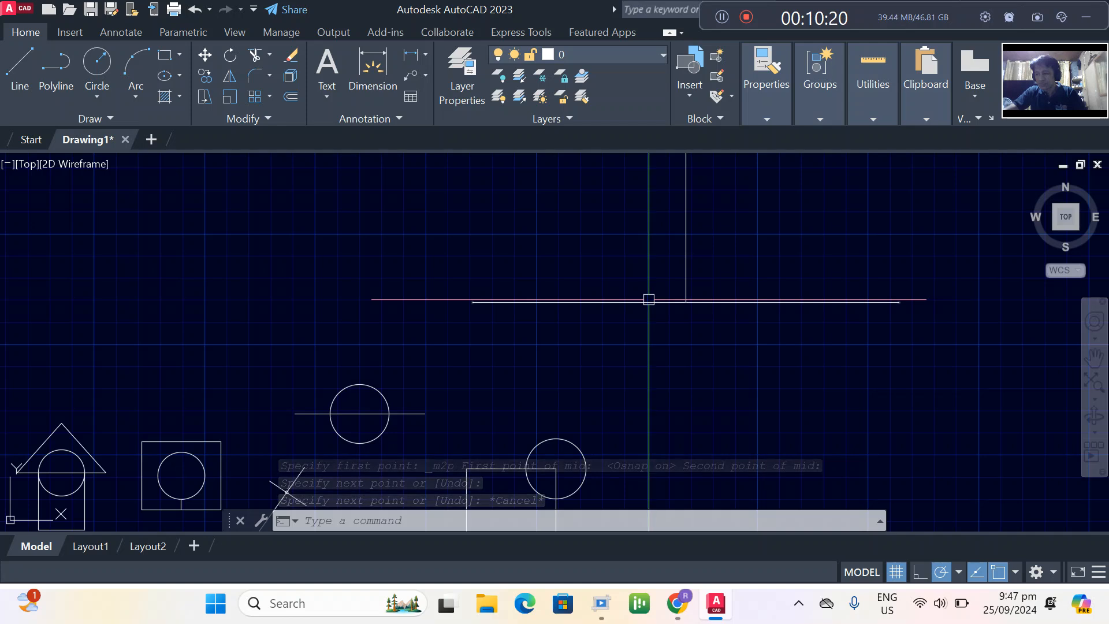
{"action": "scroll", "coordinate": [649, 299], "scroll_direction": "down", "scroll_amount": 2}
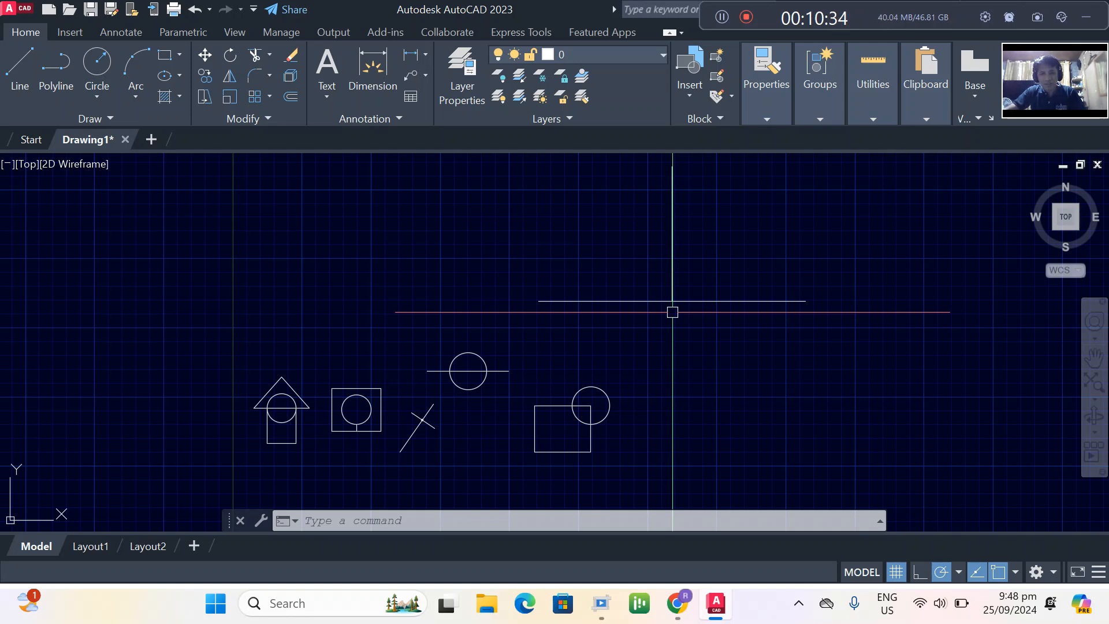
{"action": "scroll", "coordinate": [672, 312], "scroll_direction": "up", "scroll_amount": 2}
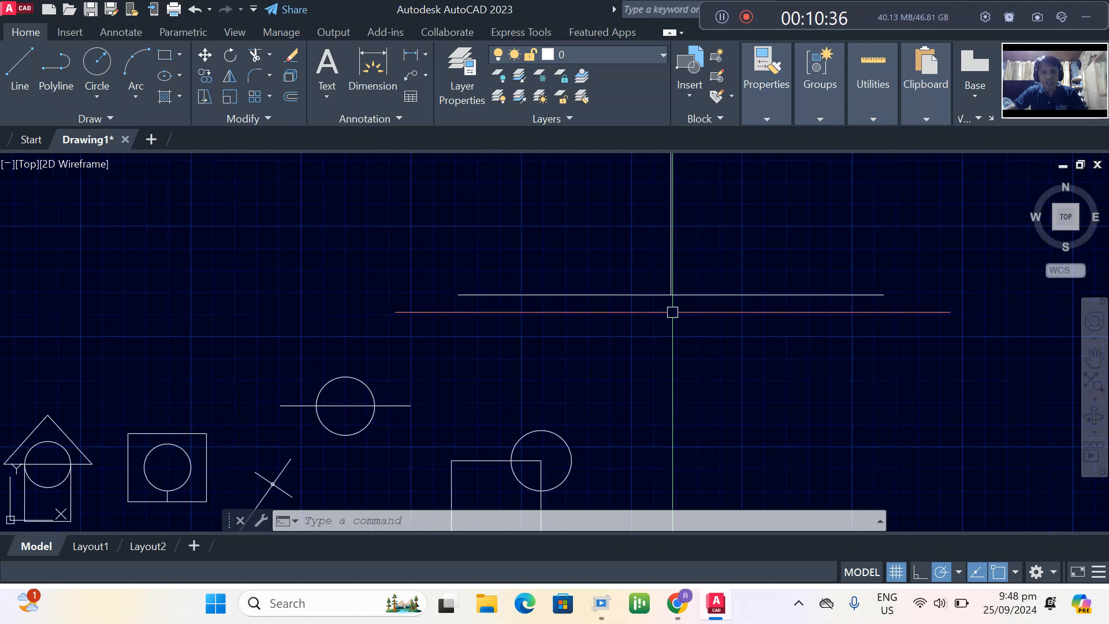